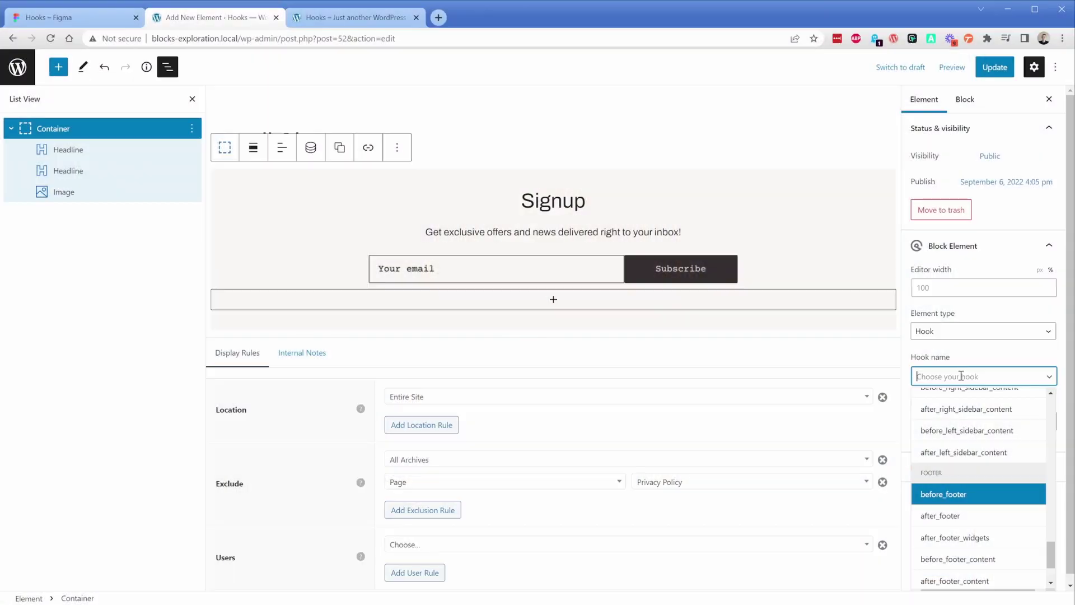
Zoom into the after_header_content header mockup, then bring up the live site for comparison
scroll(1052, 546, up, 2)
drag(1051, 546, 1052, 479)
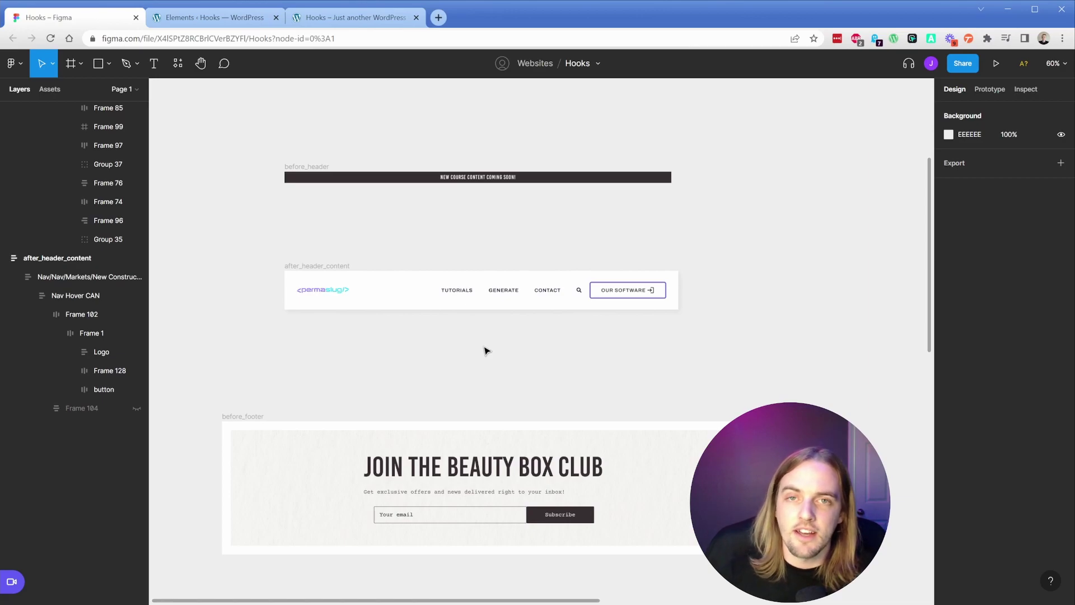
scroll(446, 291, up, 3)
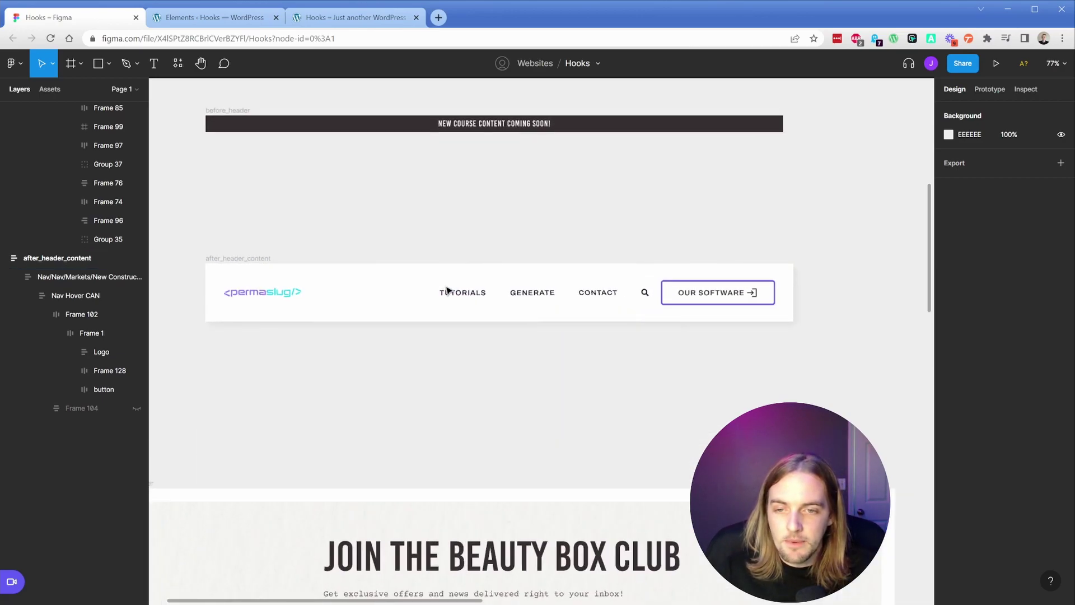
scroll(447, 290, up, 2)
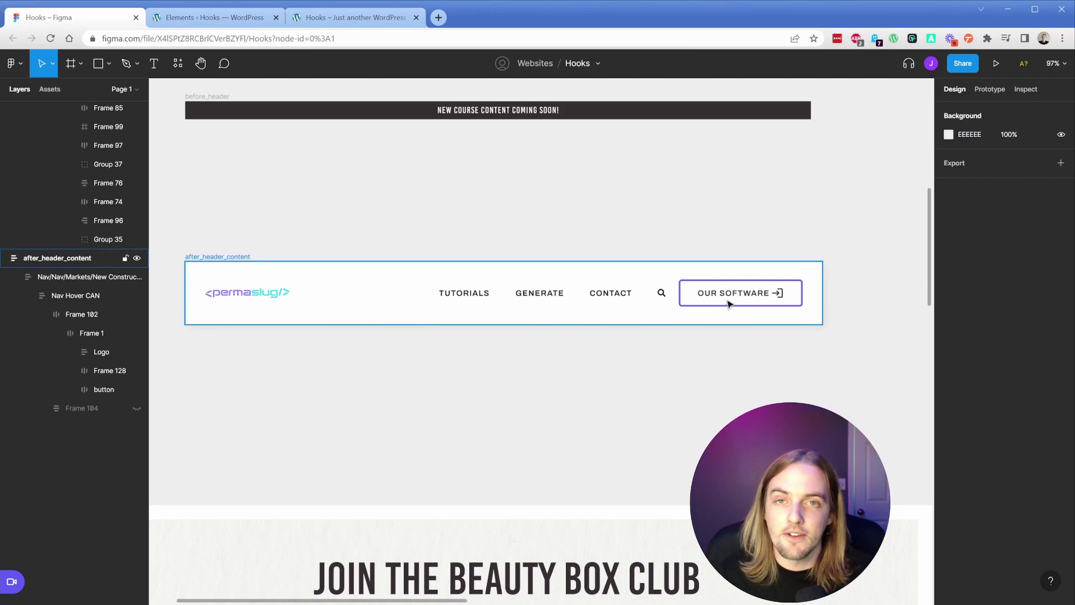
key(ctrl+3)
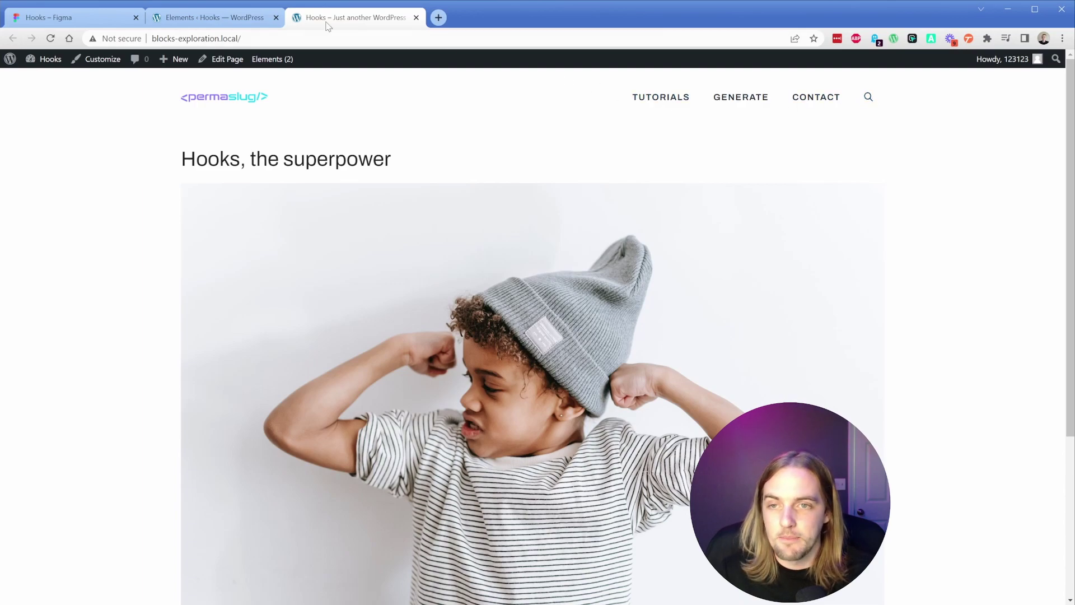
Create a new Block element from the Appearance > Elements list
click(224, 18)
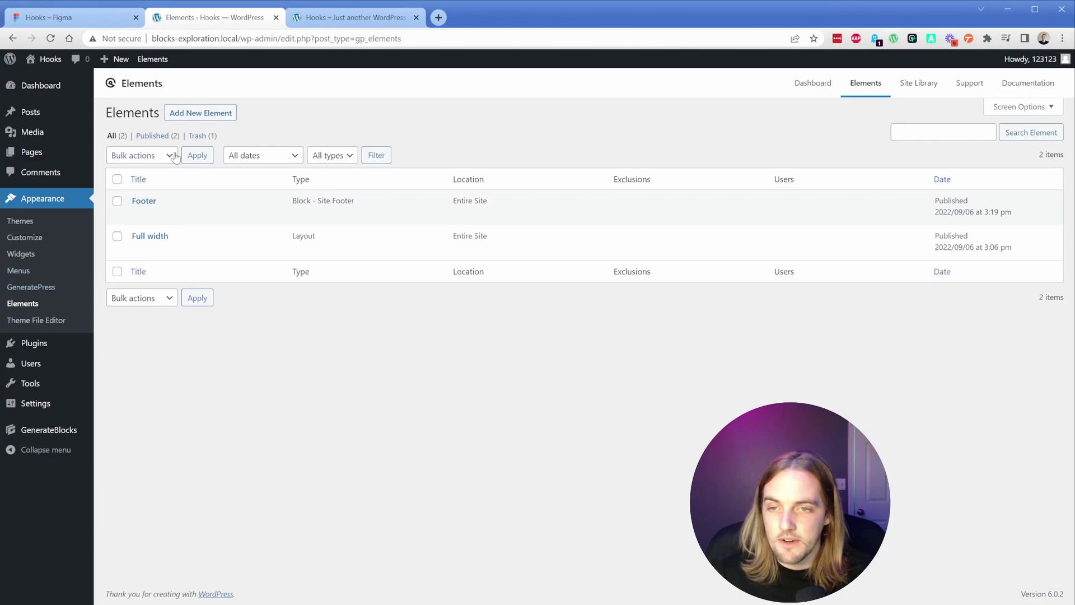
click(199, 112)
click(496, 340)
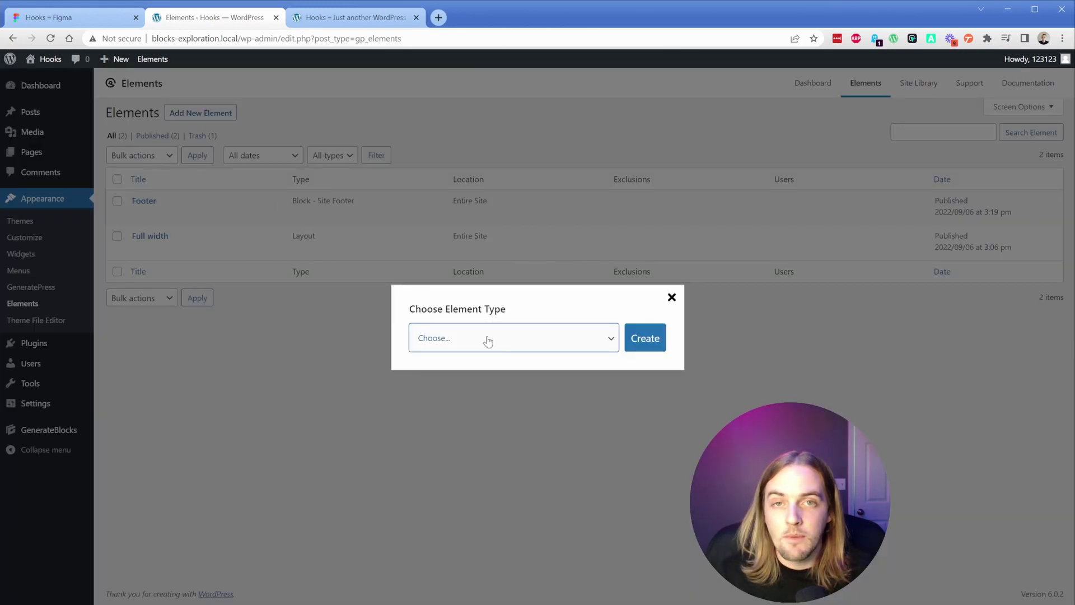
click(474, 369)
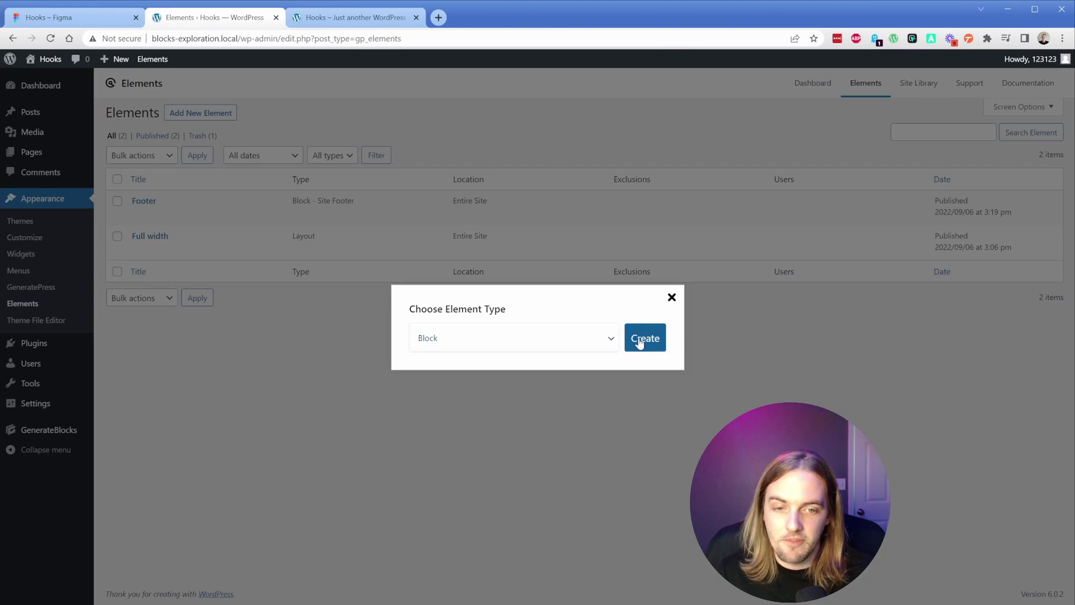
click(644, 337)
Title the element 'Header Button' and add a Primary global-style button labelled 'CALL NOW'
text(Header Button)
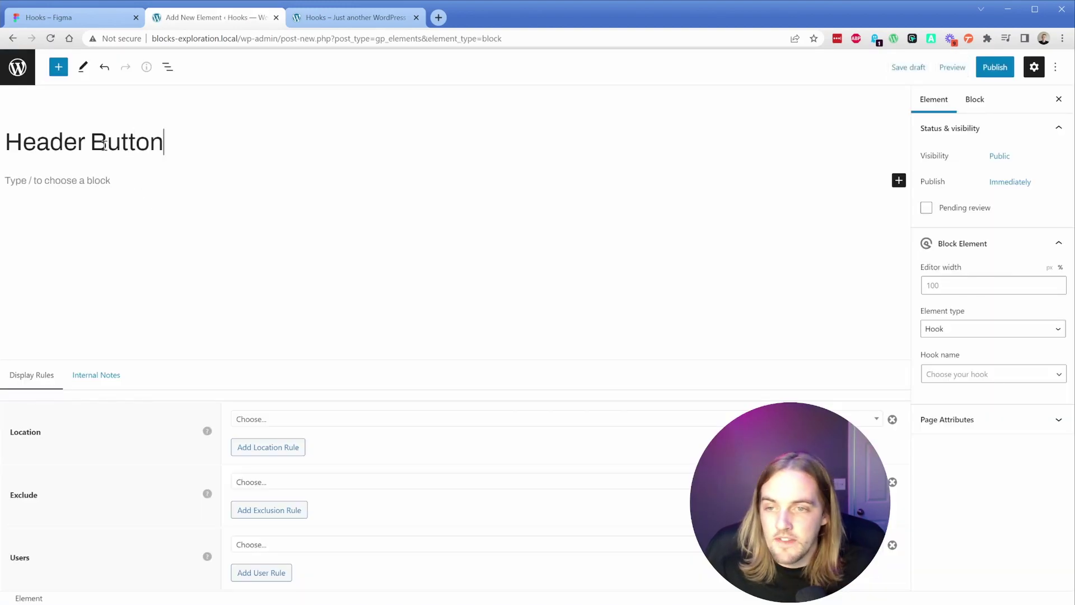
key(Return)
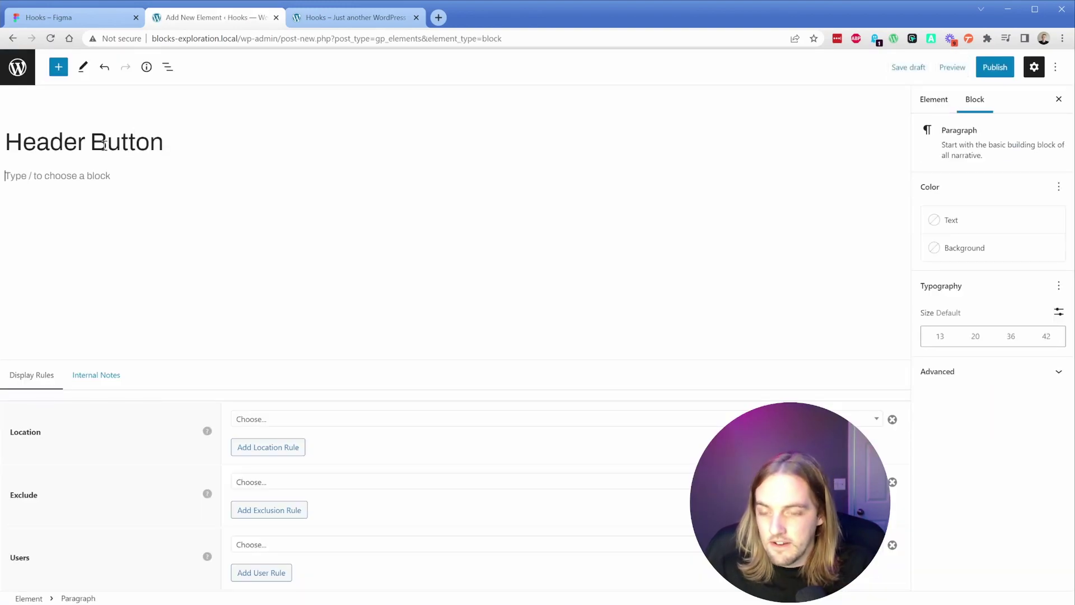
text(/butt)
click(104, 145)
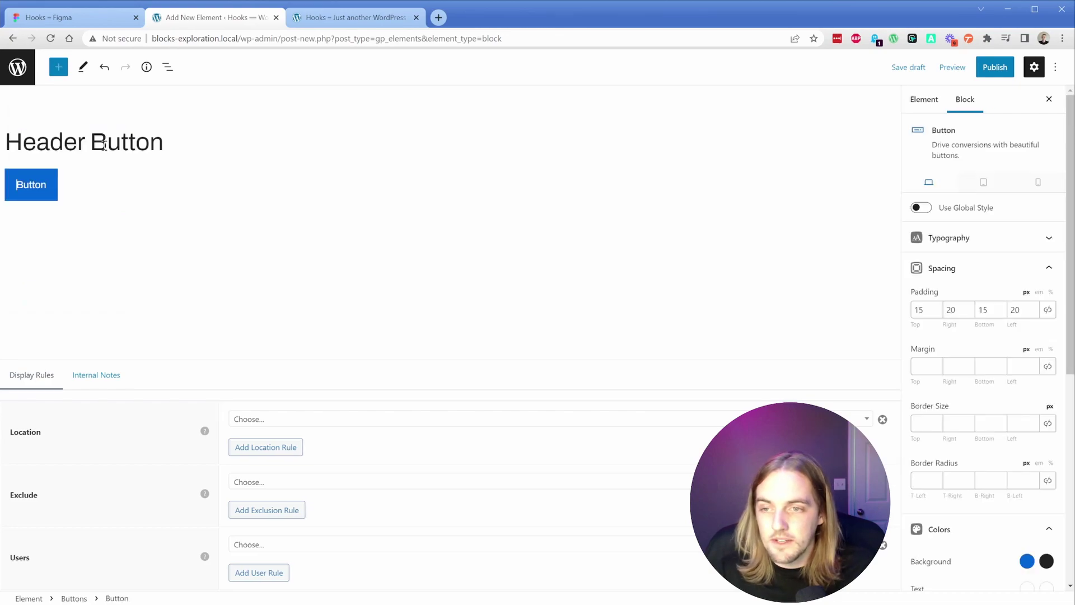
click(921, 207)
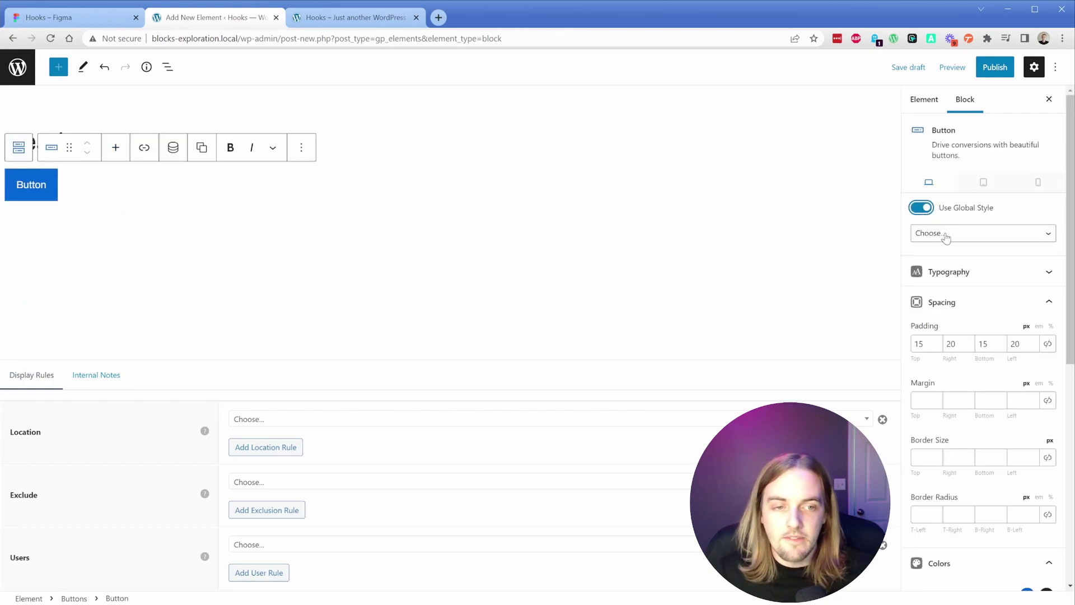
click(947, 264)
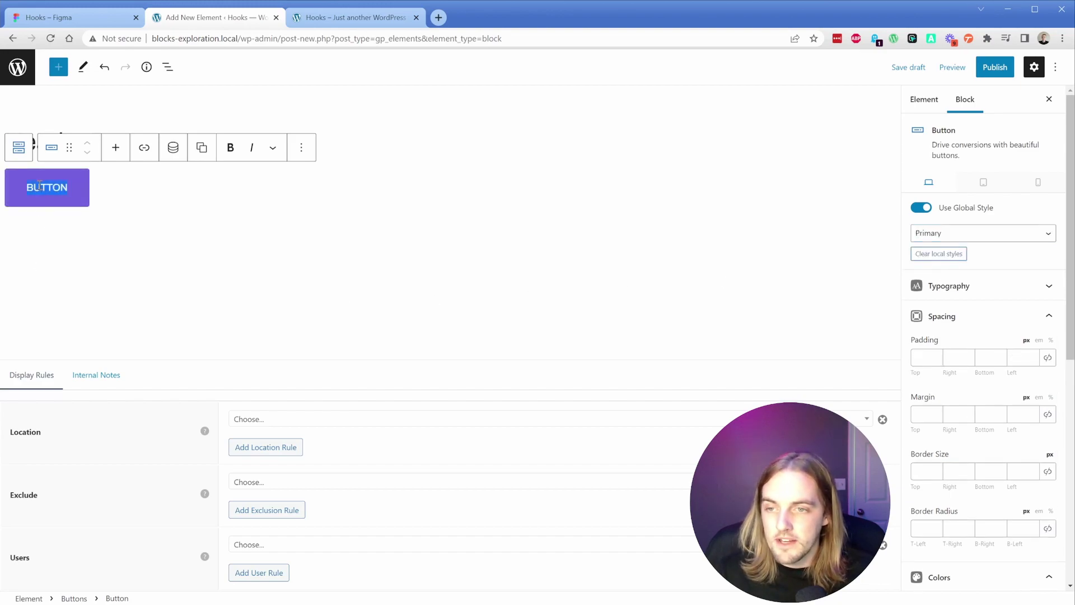
text(CALL NOW)
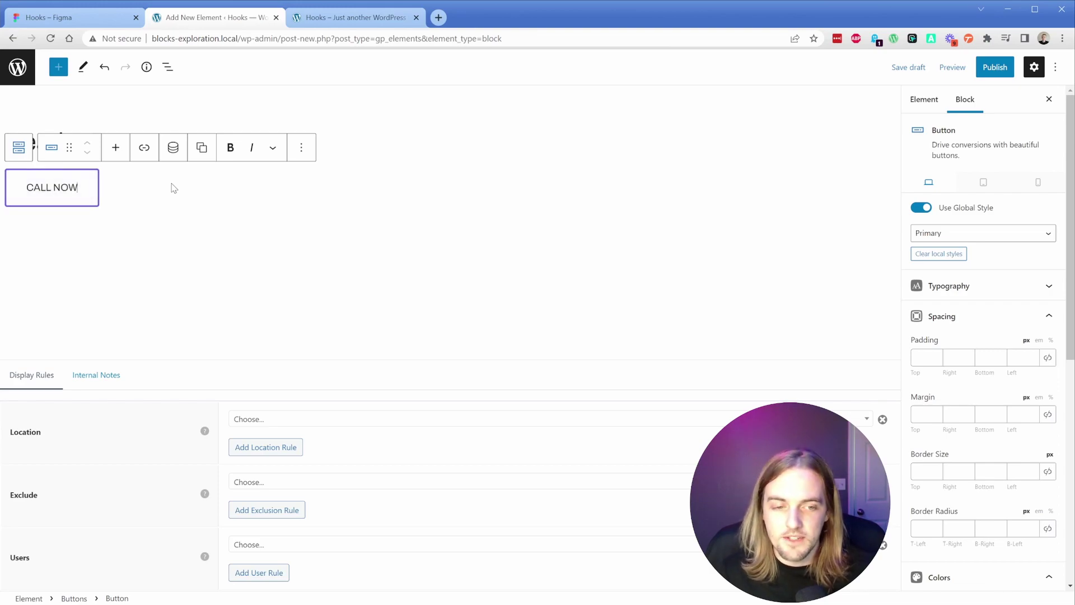
Keep the element type as Hook and set the hook name to after_header_content
click(934, 100)
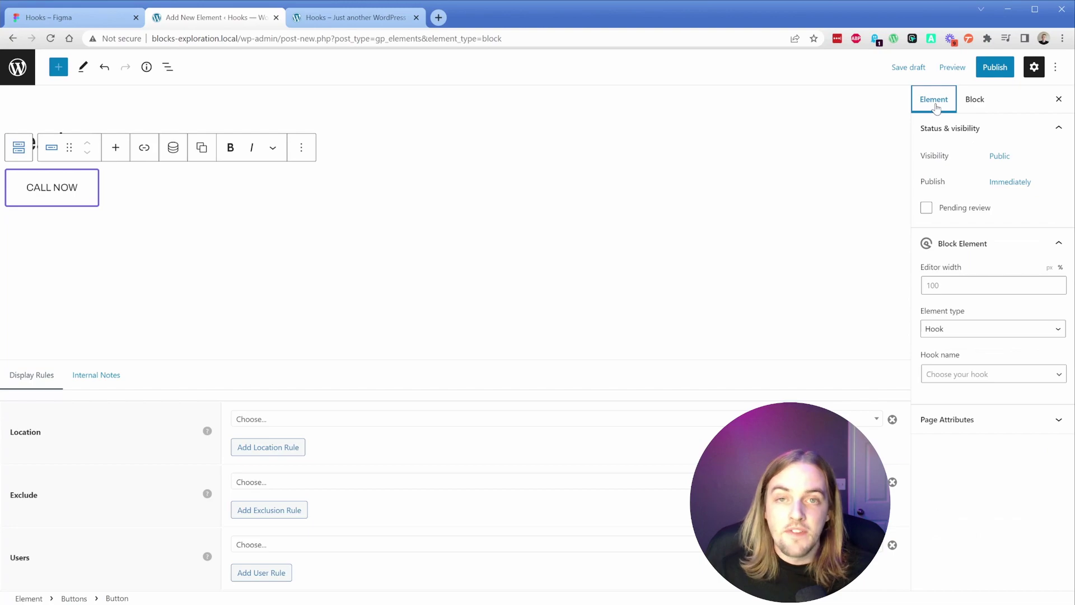
click(975, 330)
click(962, 374)
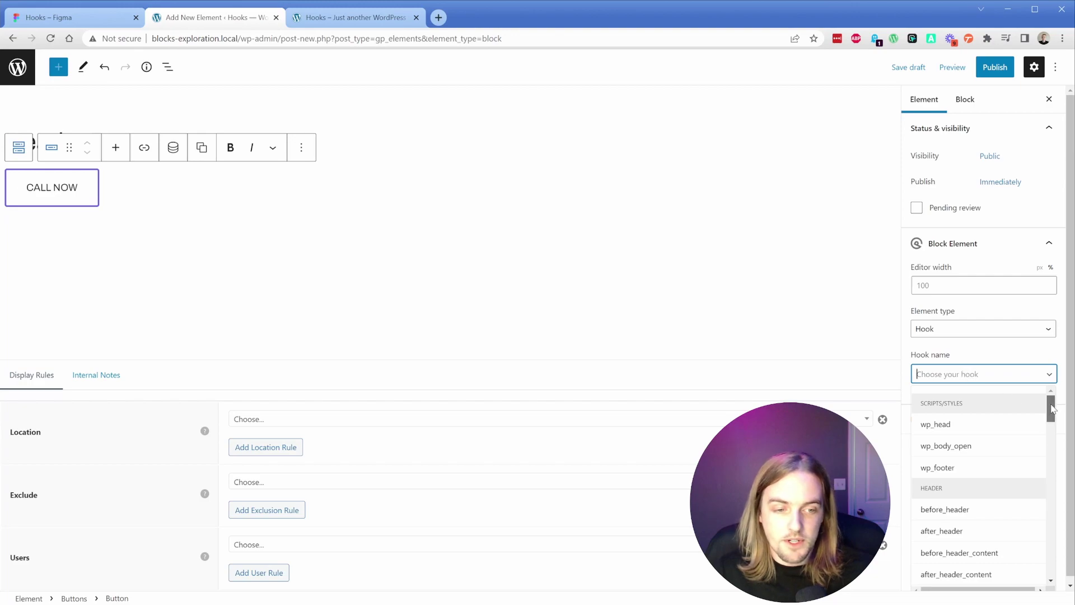
drag(1052, 410, 1054, 418)
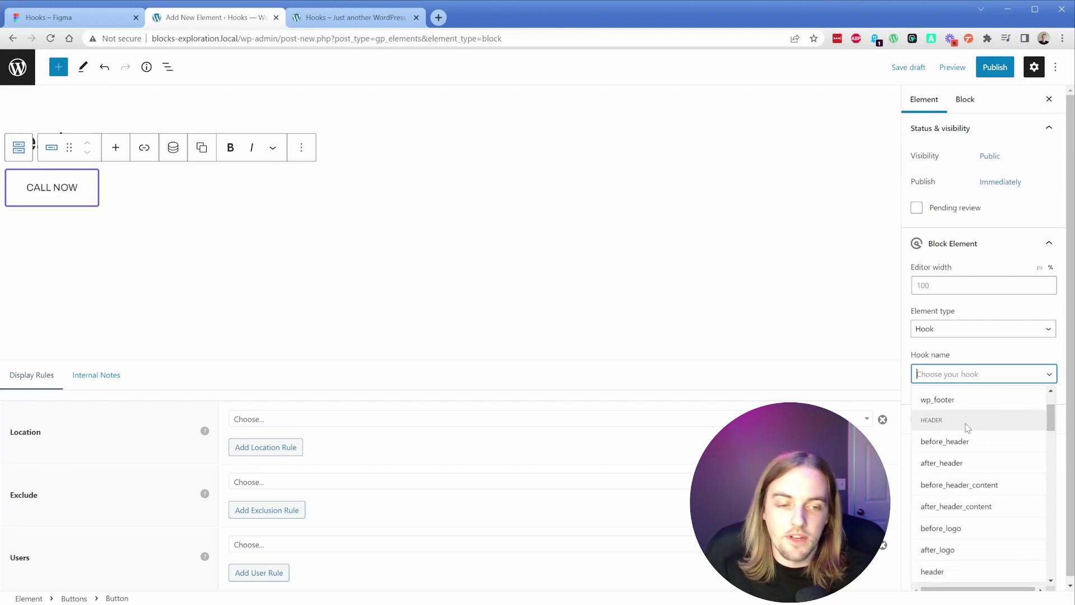
click(956, 507)
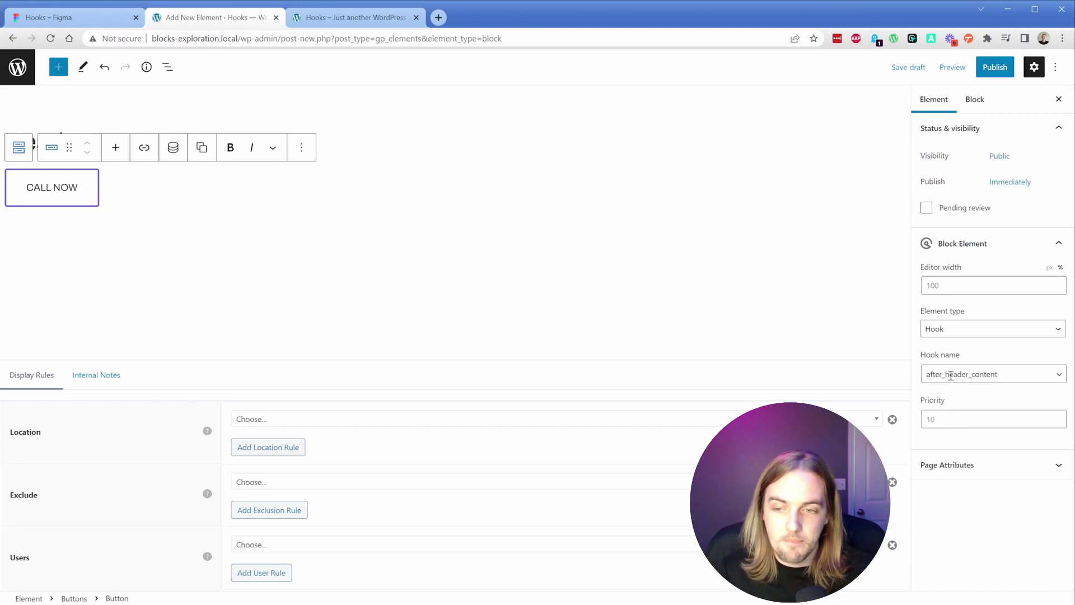
Display the element on the Entire Site and publish it
click(390, 423)
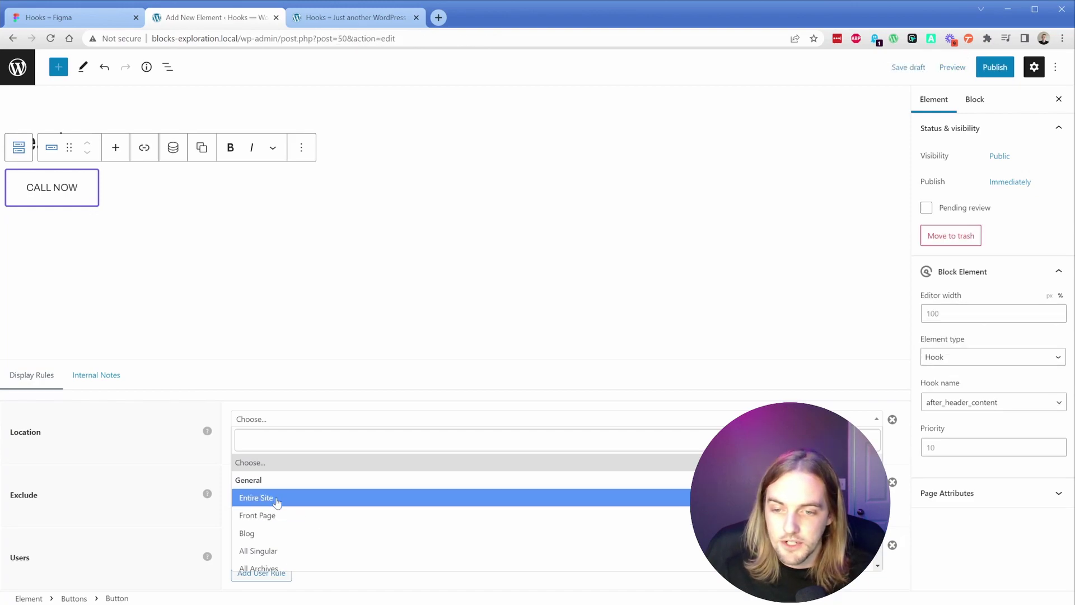
click(276, 502)
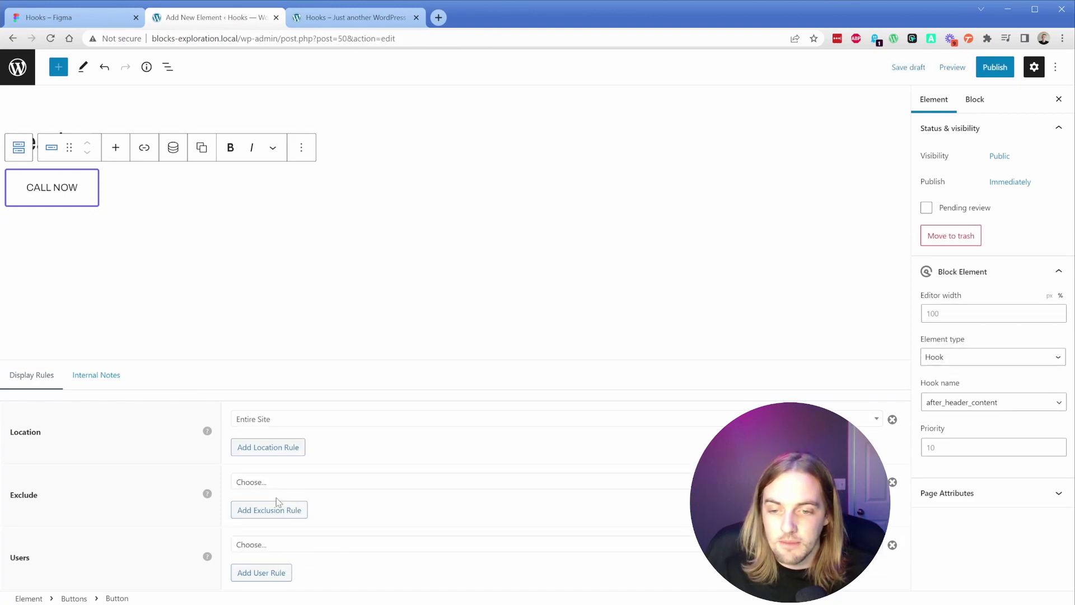
click(993, 68)
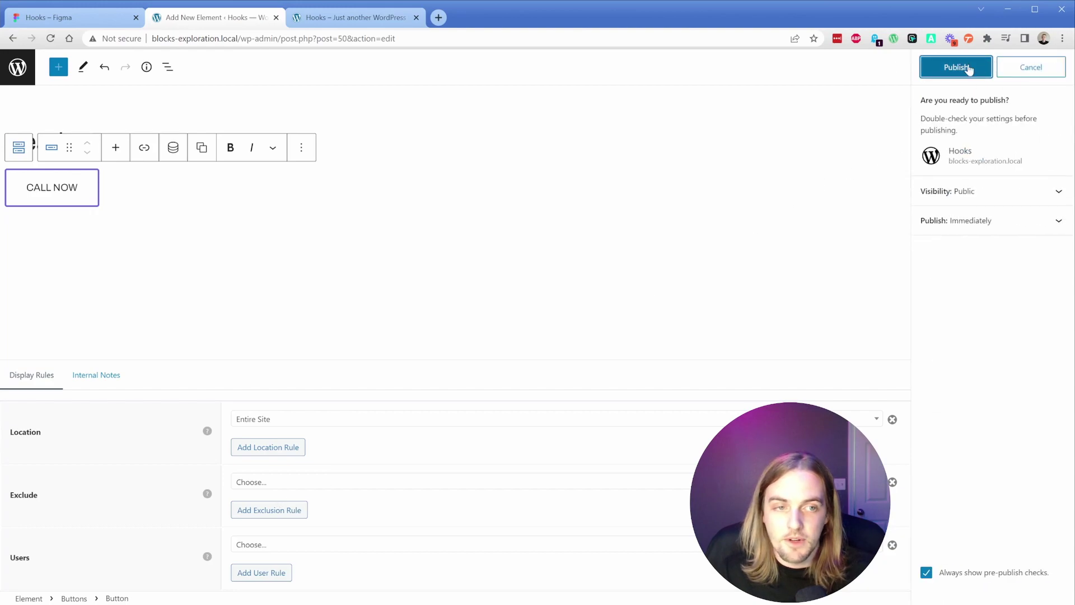
click(964, 66)
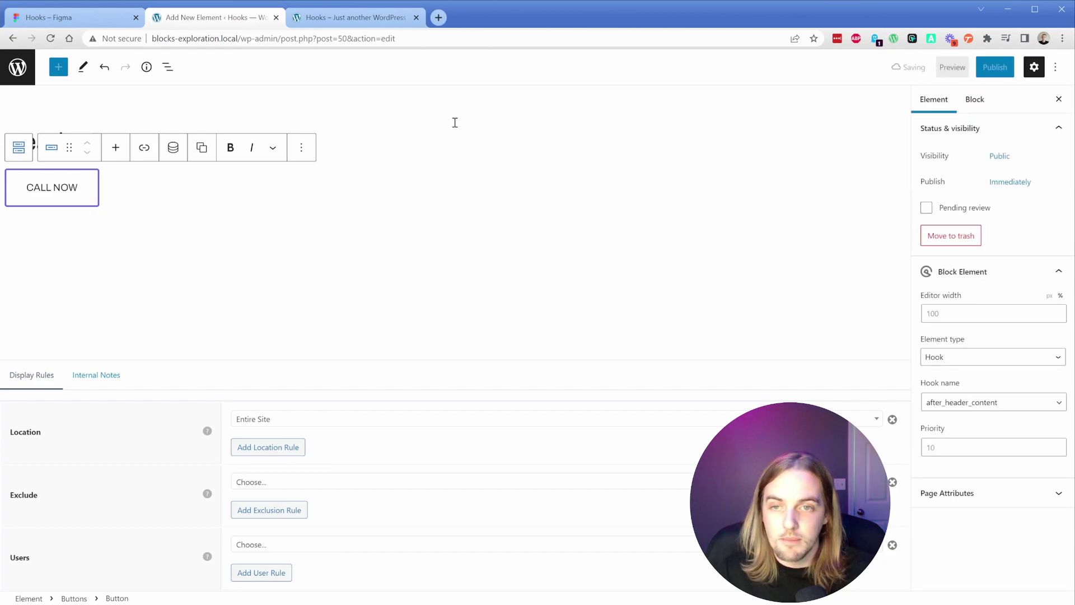
Reload the live home page to see the CALL NOW button in the header
click(357, 18)
key(F5)
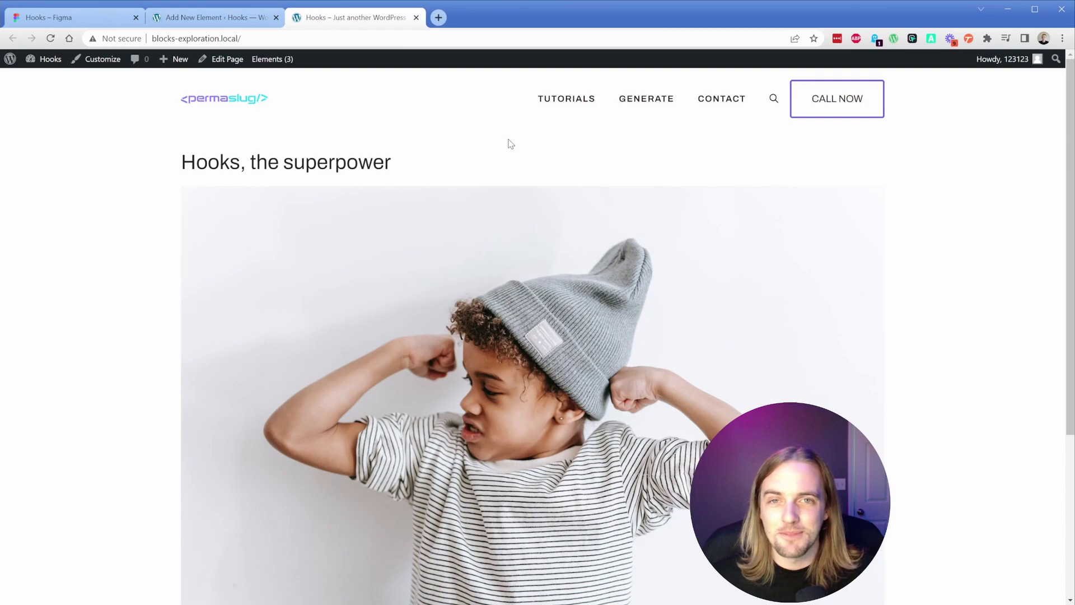
Inspect the before_header announcement bar frame in Figma, then return to WordPress
click(75, 18)
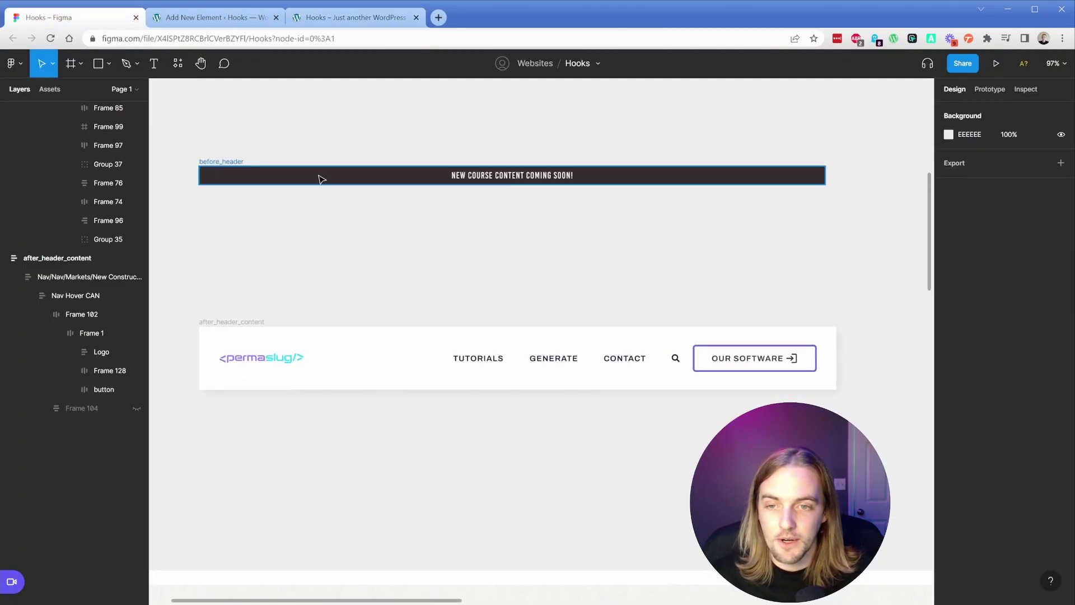
click(320, 180)
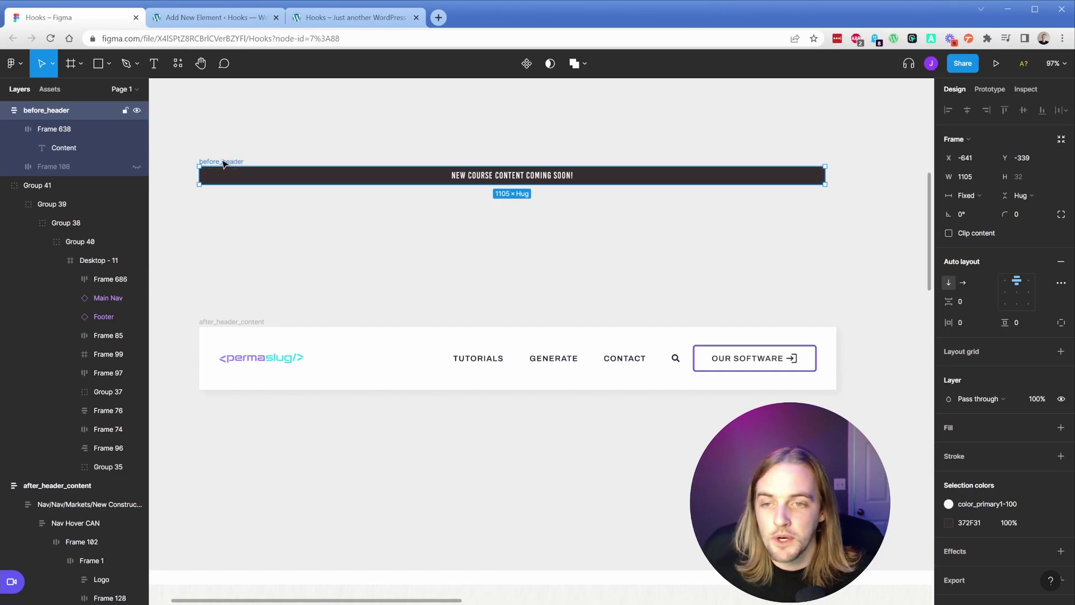
click(221, 18)
Create another new Block element from the Elements list
click(25, 70)
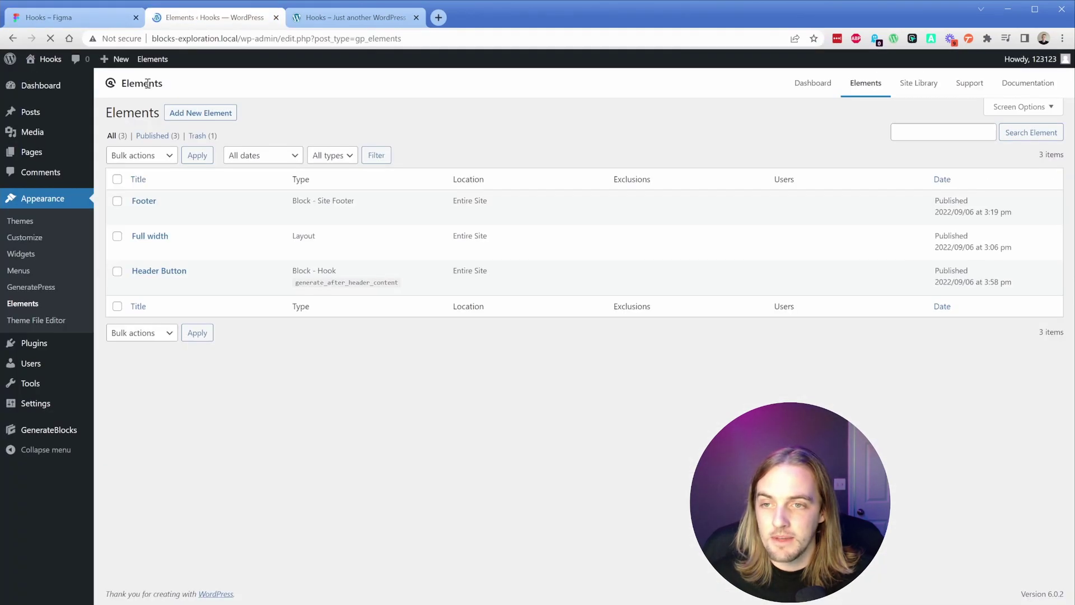
click(203, 112)
click(465, 336)
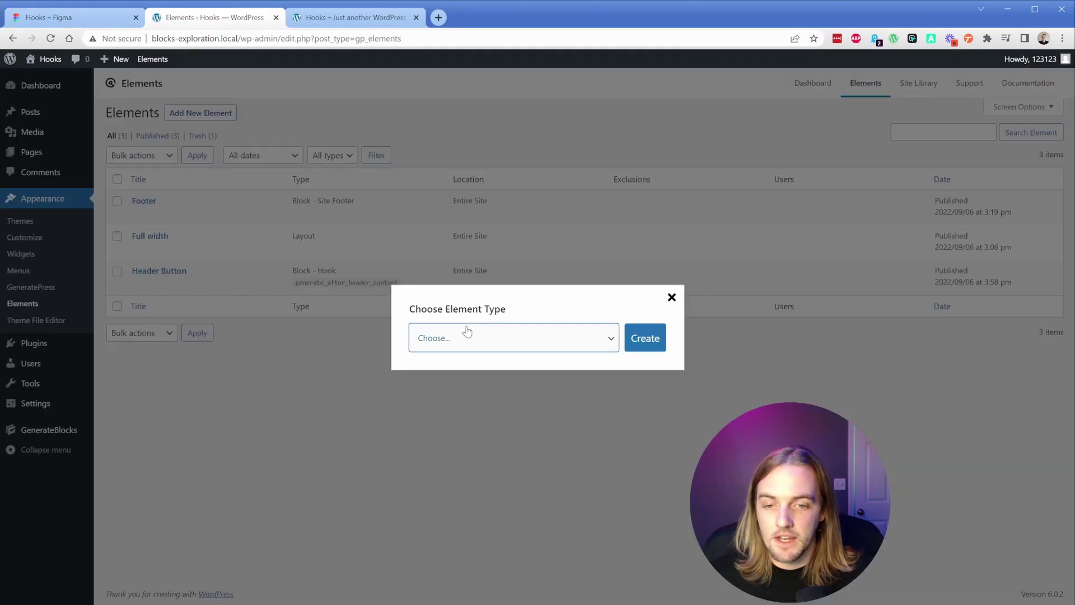
click(468, 367)
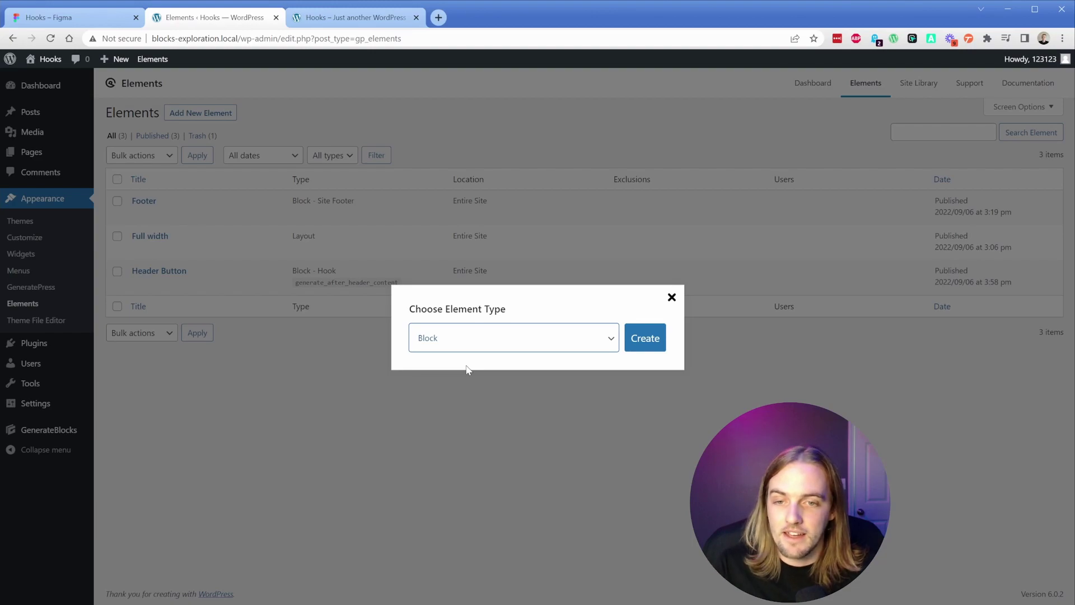
click(644, 338)
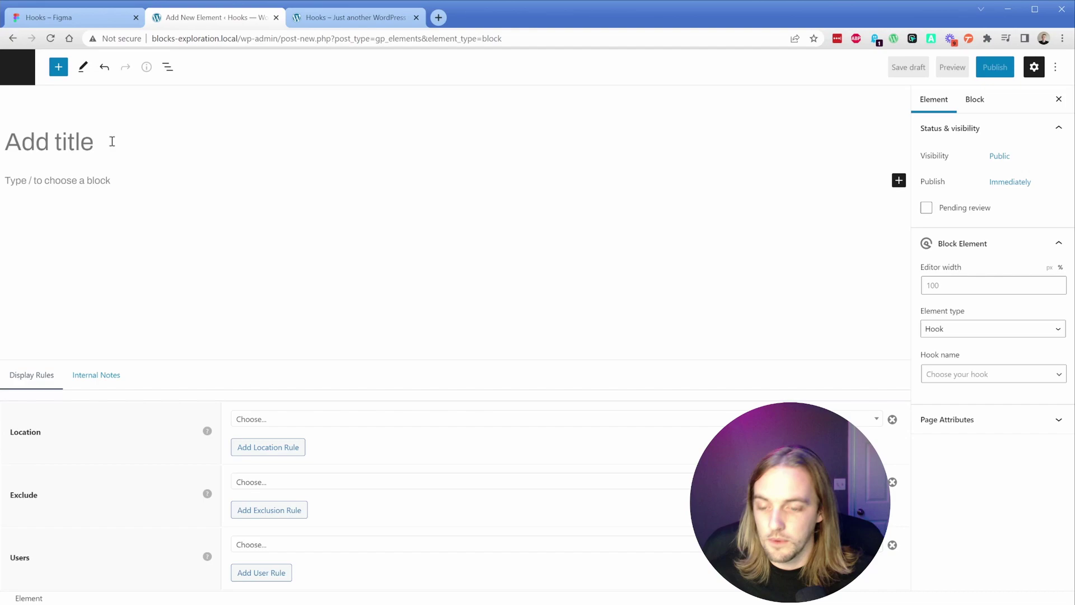
Title the element 'Announcement Bar', correcting the misspelled word
text(Annoucement Bar)
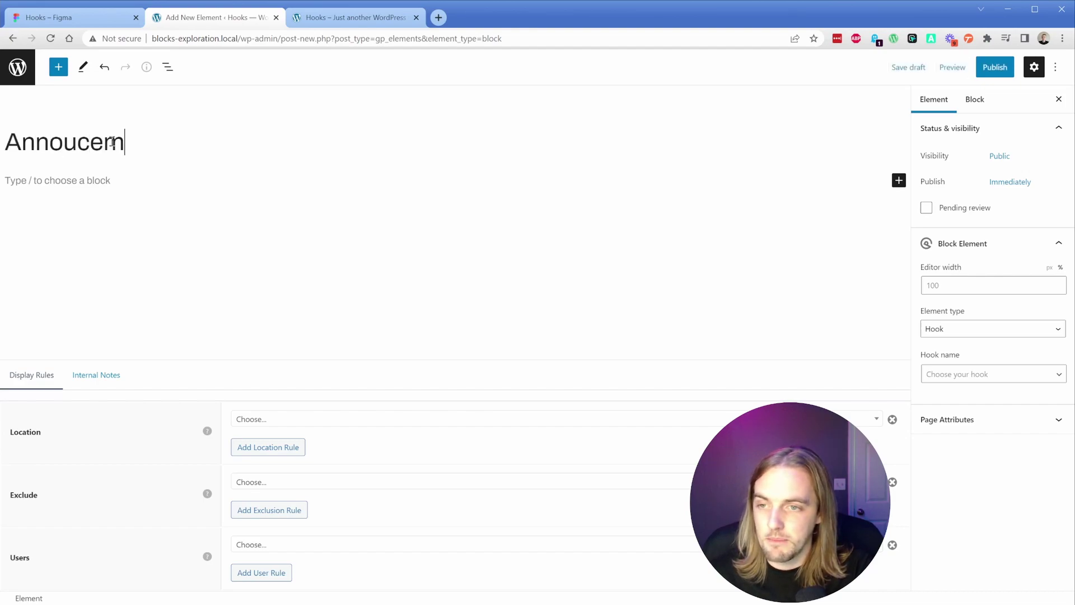
double_click(113, 142)
text(Announcement Ba)
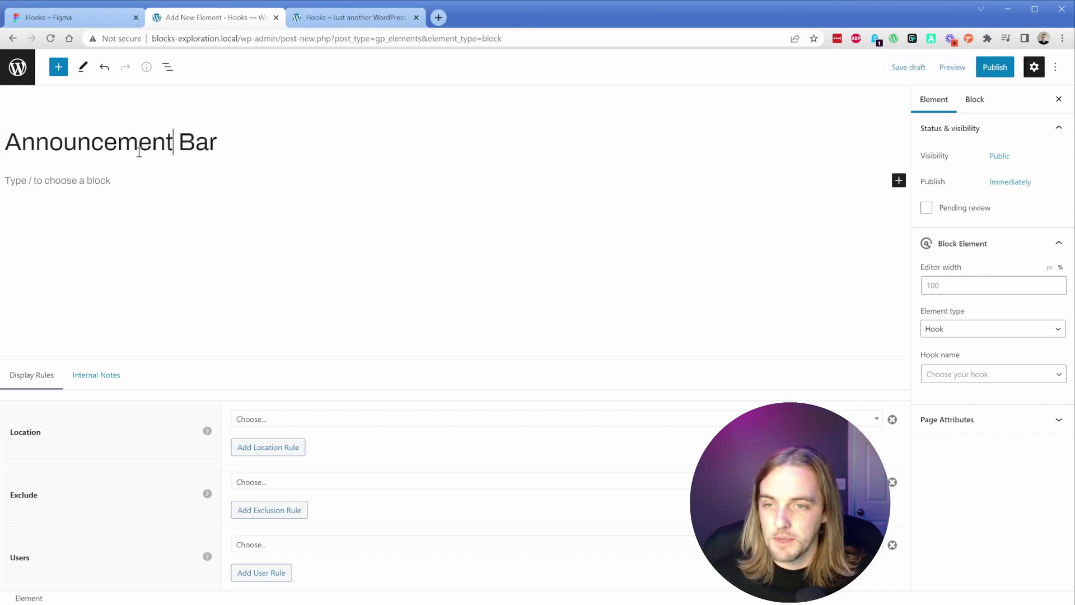
click(238, 149)
Insert a Container block with a dark background and white colour
click(103, 178)
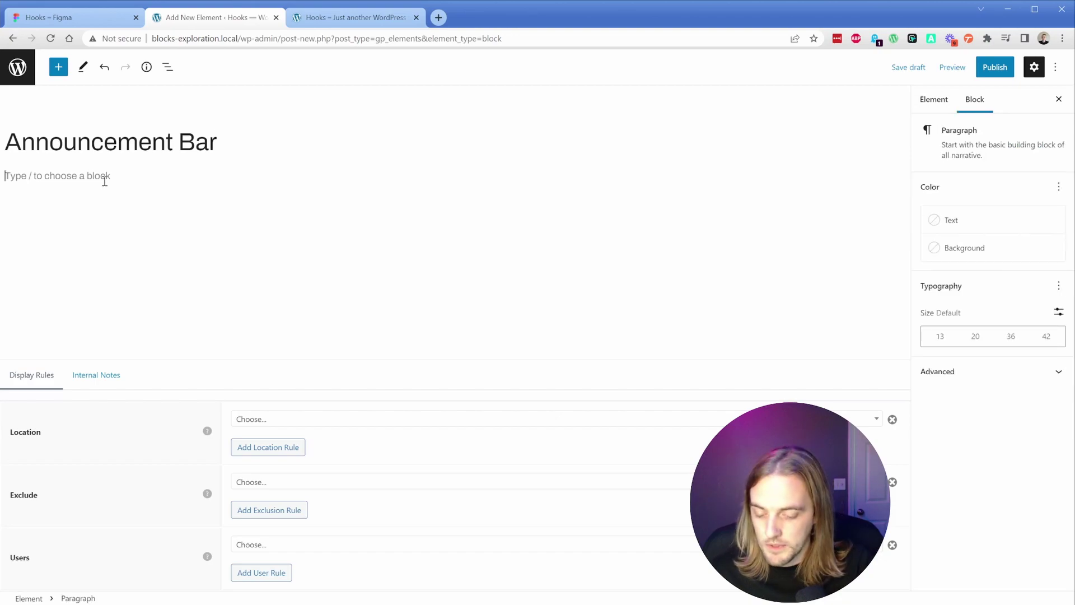
text(/conta)
key(Return)
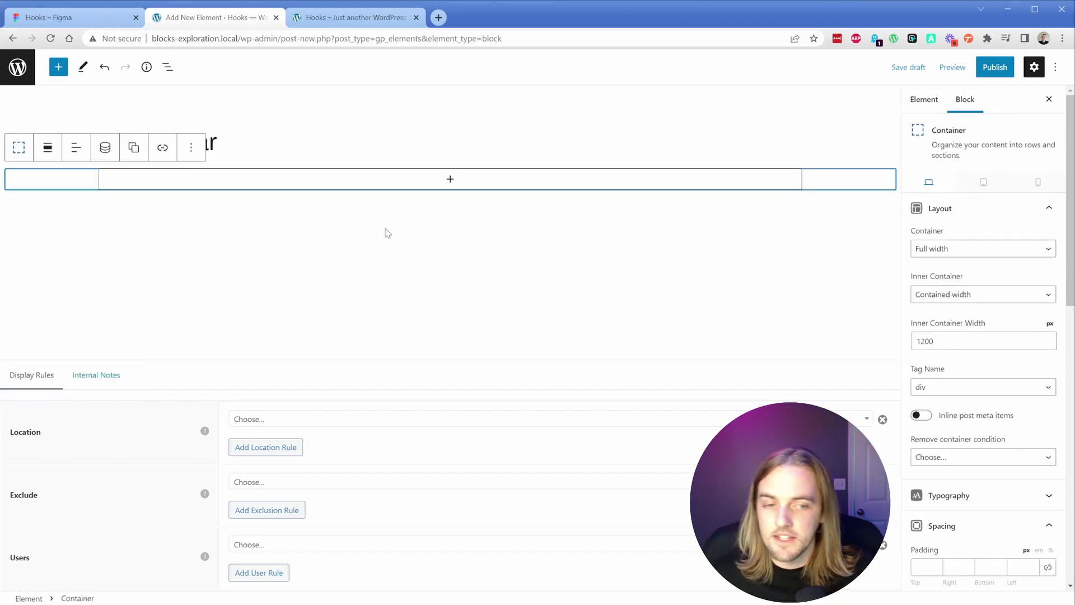
scroll(988, 372, down, 3)
scroll(984, 374, down, 10)
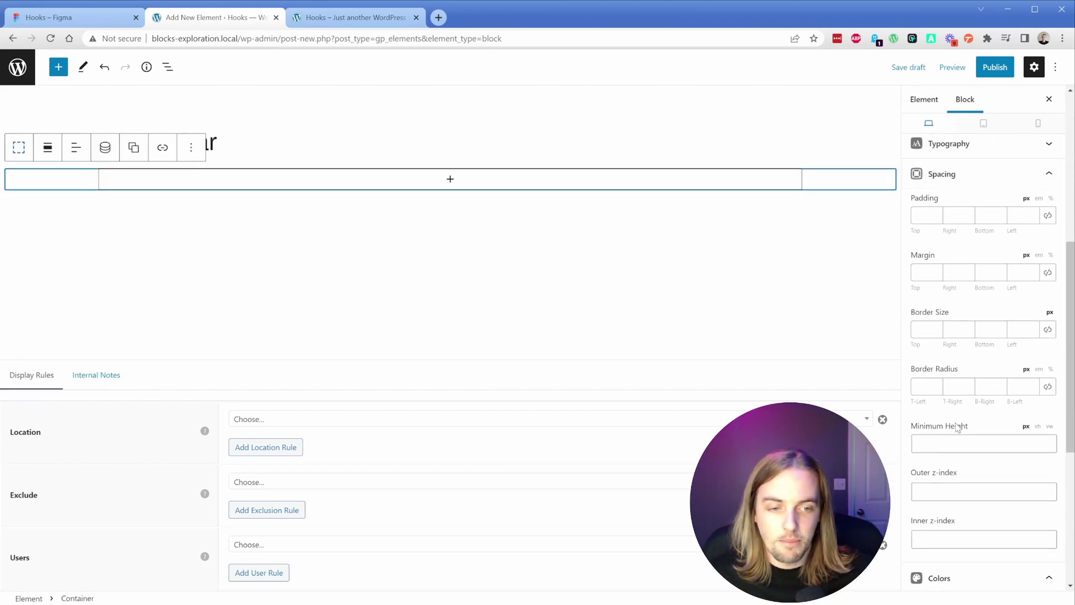
click(1029, 376)
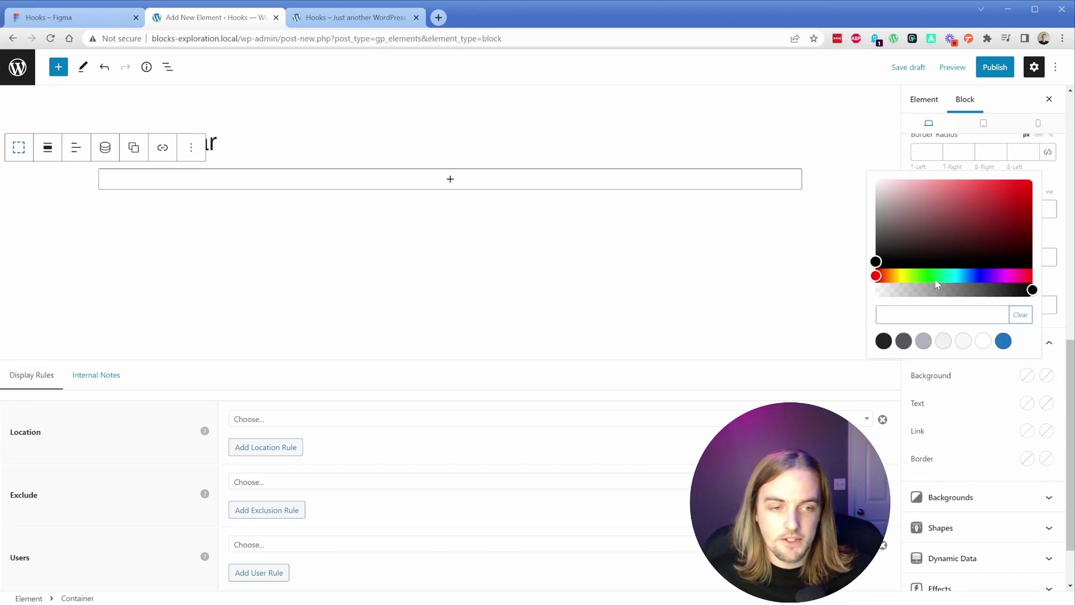
click(873, 249)
drag(870, 252, 861, 200)
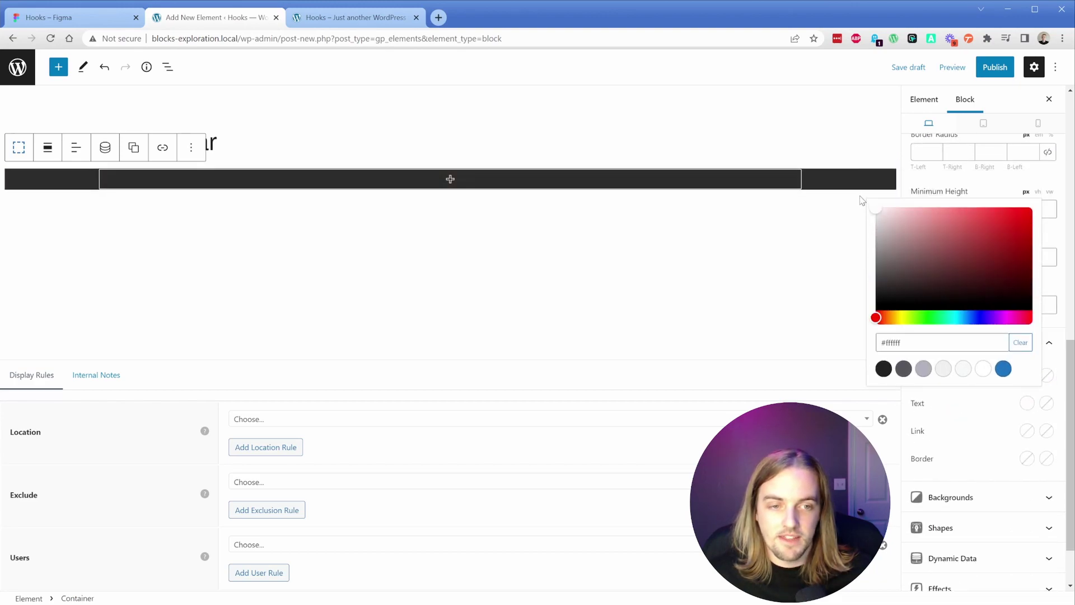
Add an H3 headline reading 'New products!' inside the container
click(450, 179)
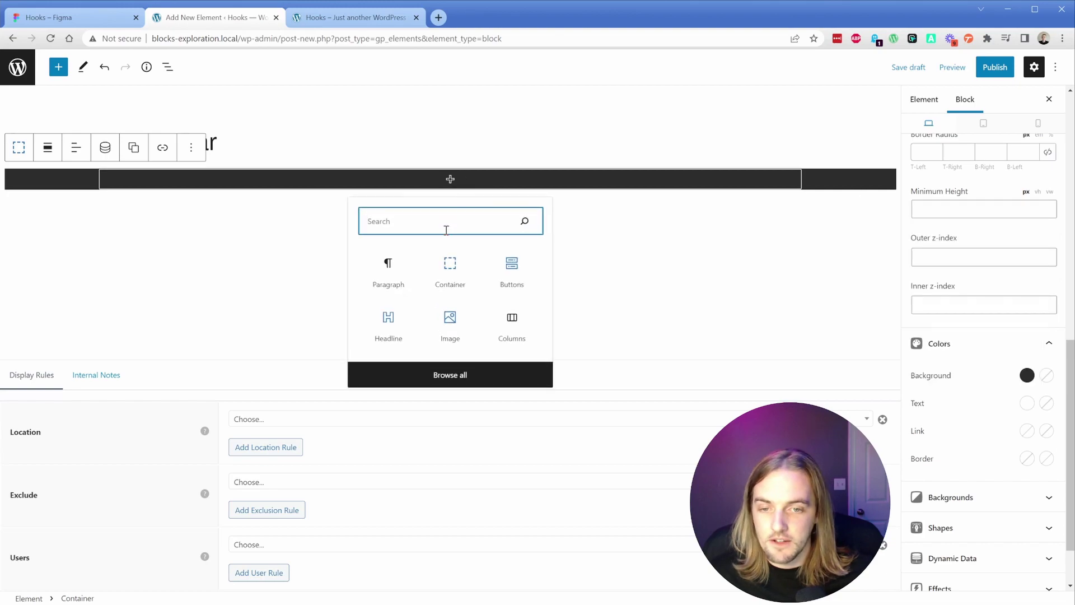
click(386, 296)
click(209, 147)
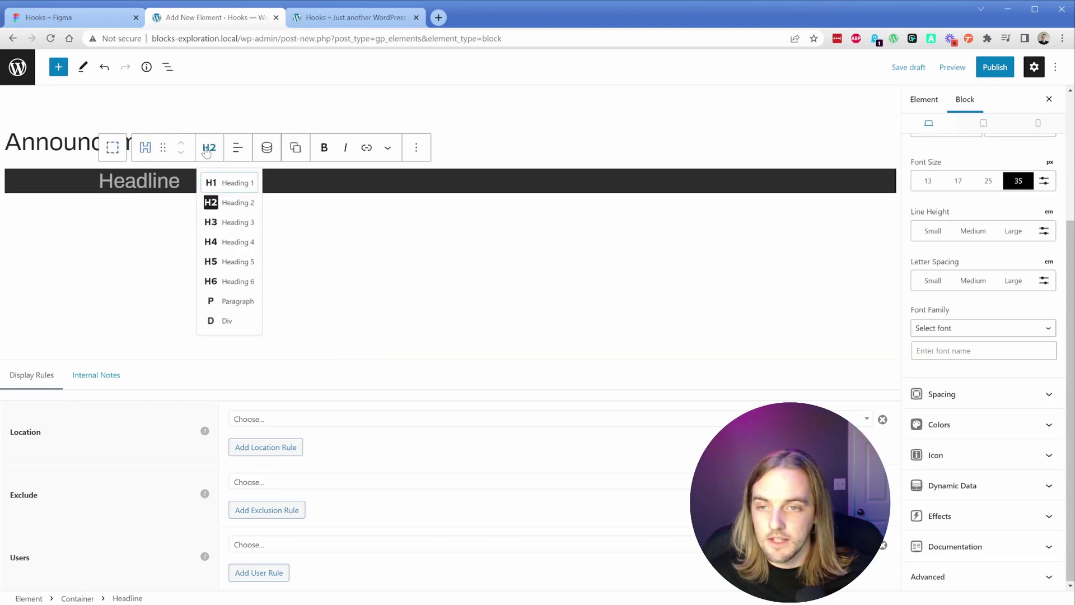
click(227, 224)
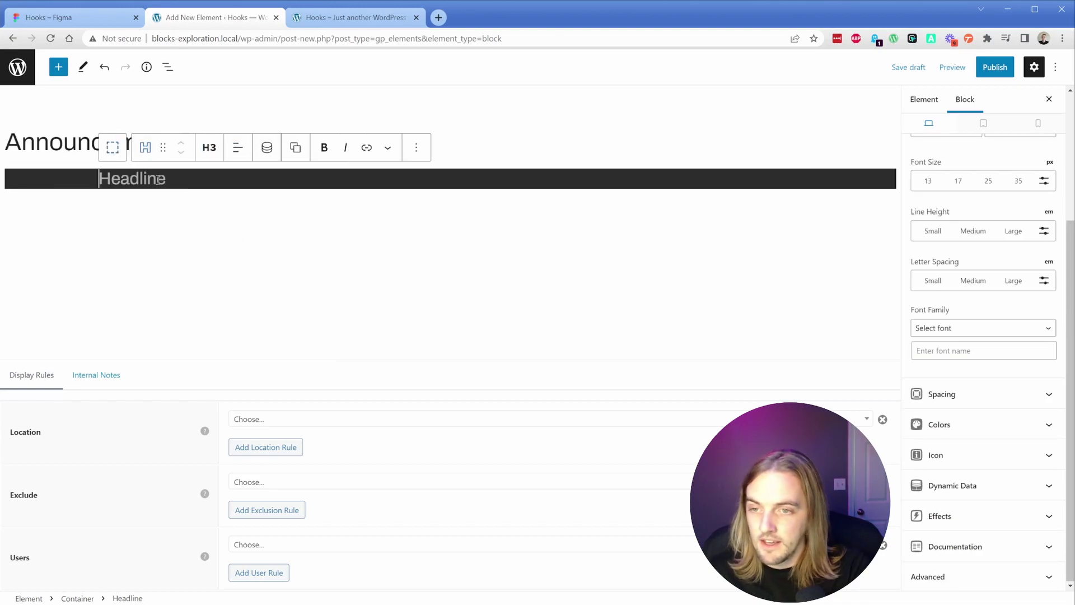
text(New products!)
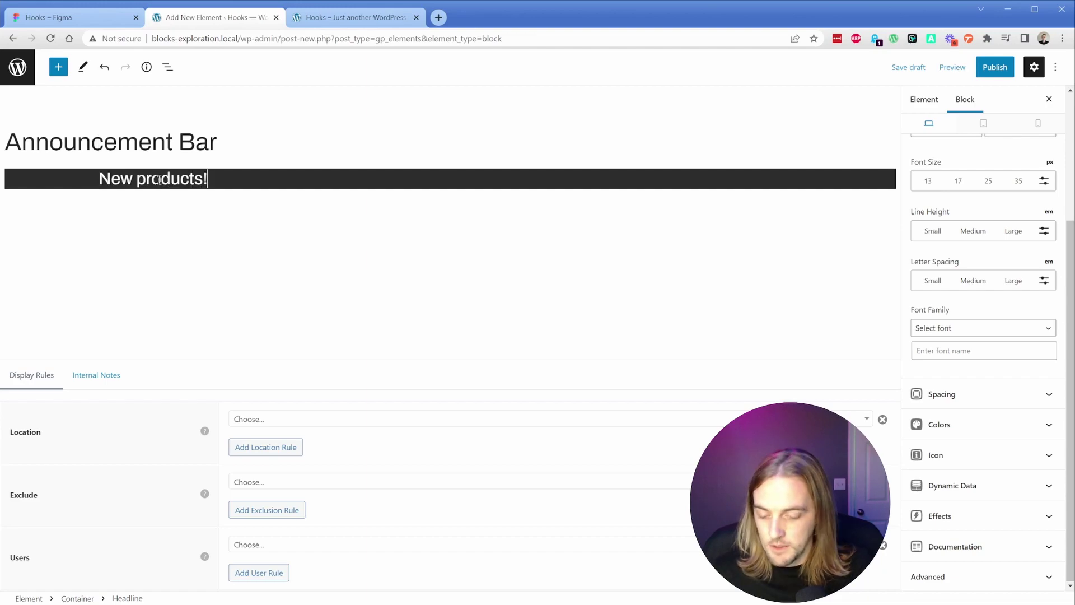
text( /bu)
key(BackSpace)
key(BackSpace)
key(BackSpace)
key(BackSpace)
Try a Primary global-style button under the headline, then remove it
key(Return)
text(/b)
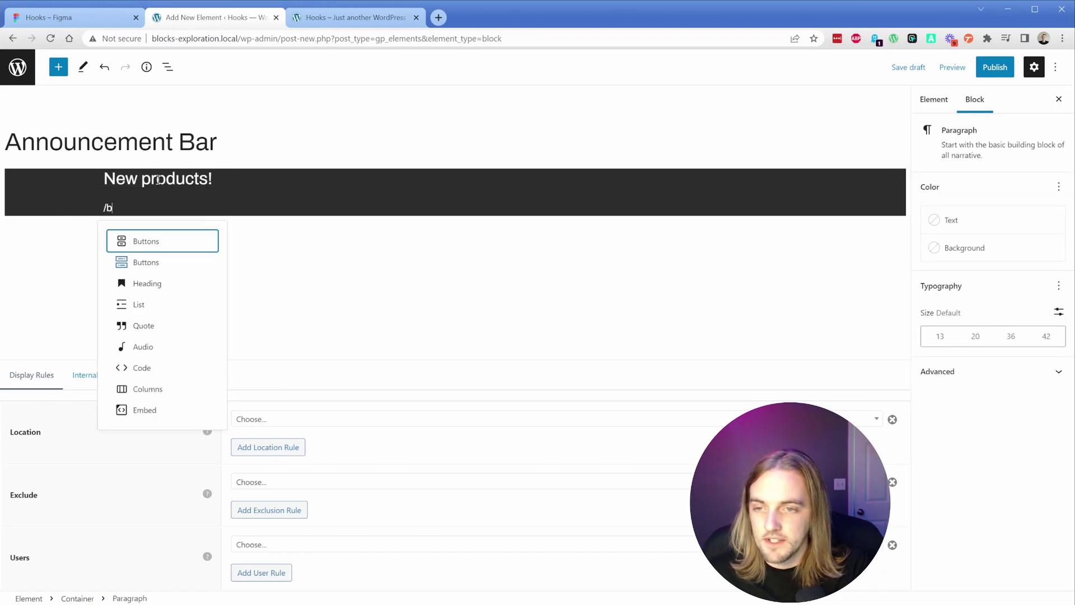
text(ut)
click(157, 177)
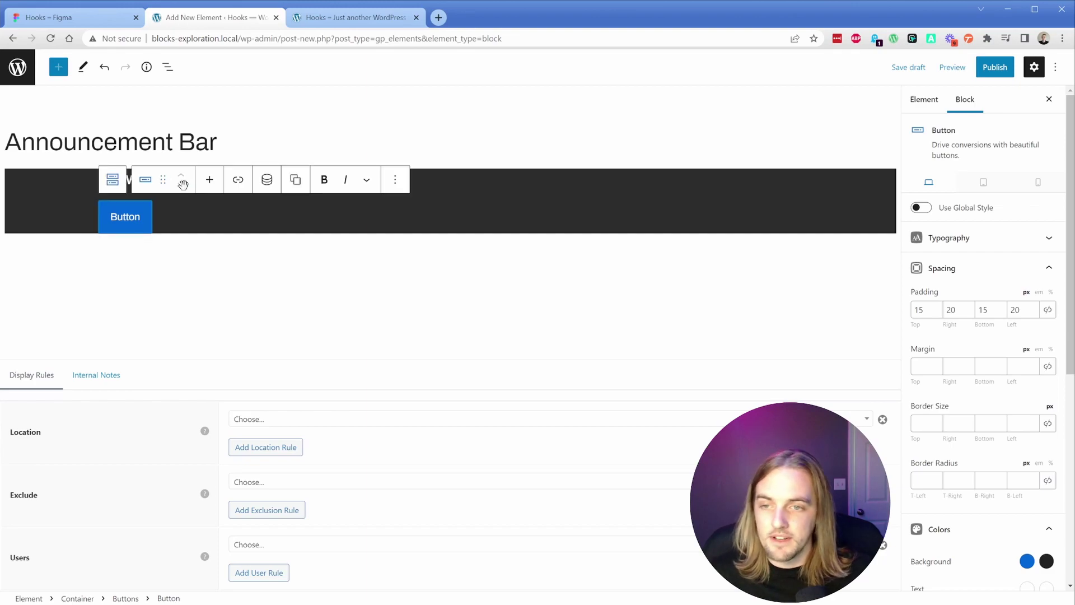
click(921, 207)
click(956, 233)
click(953, 261)
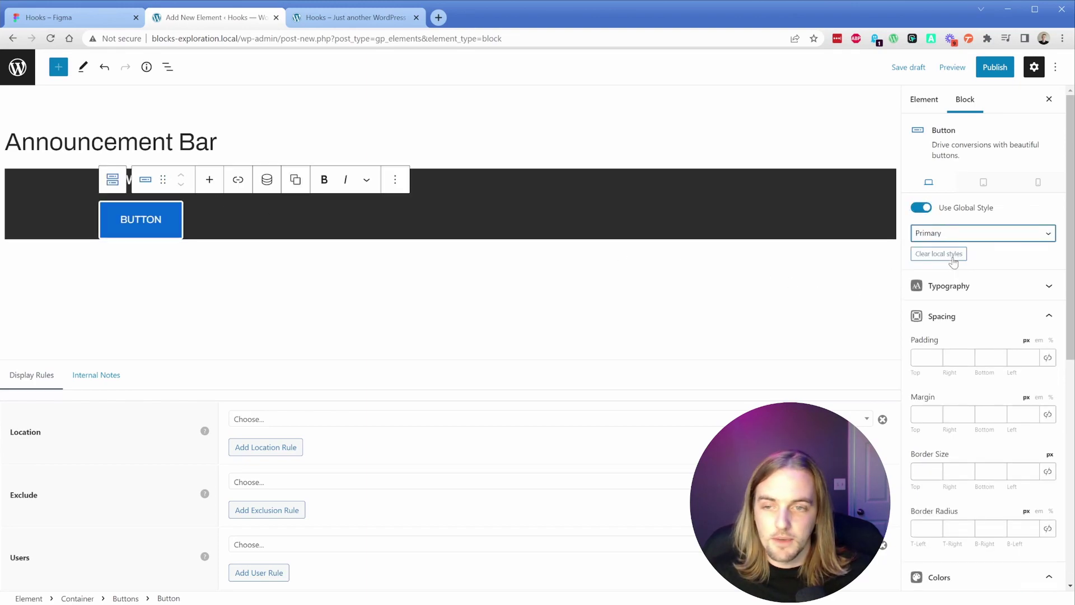
click(954, 255)
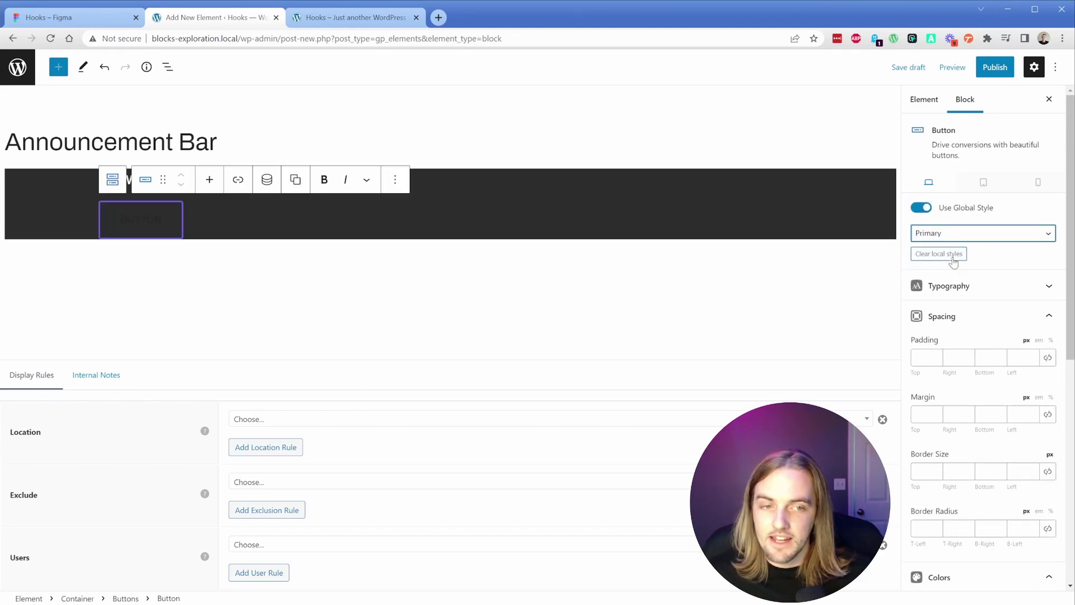
click(395, 179)
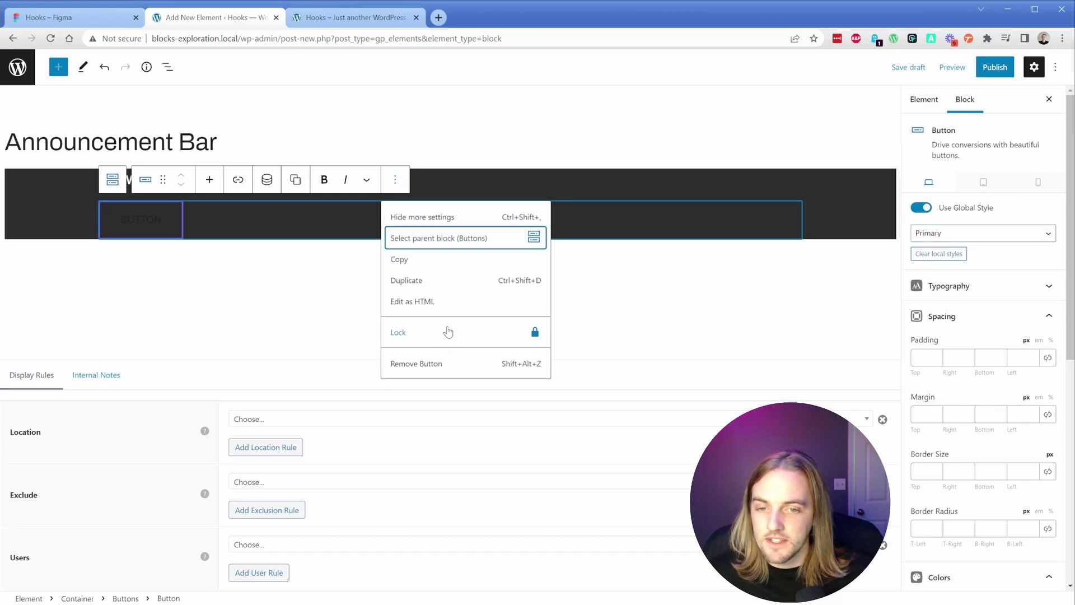
click(446, 365)
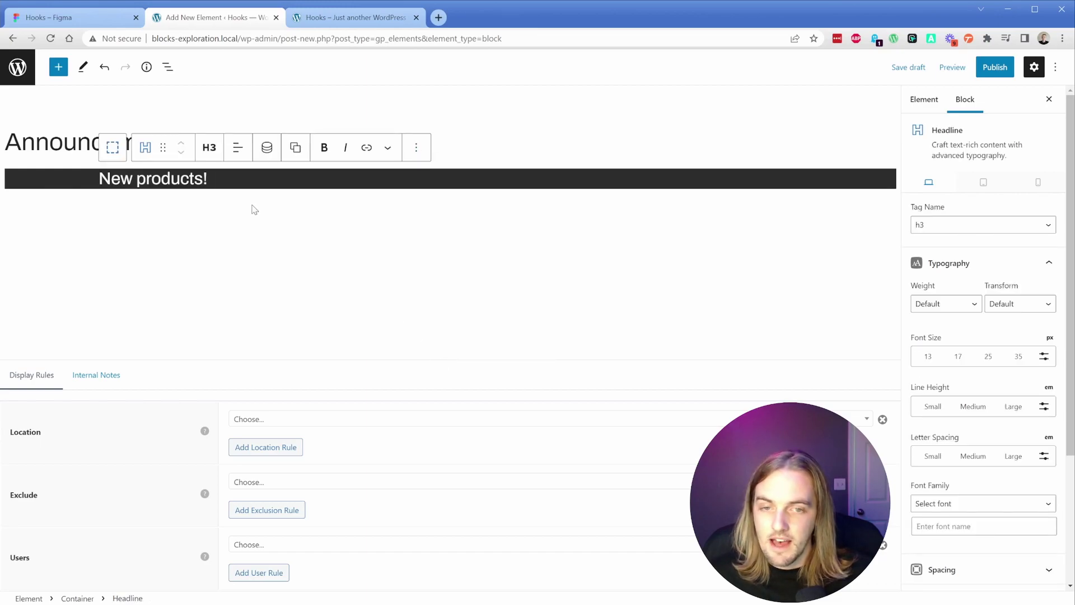
Select the container in the outline and set its padding to 0.5 em
click(168, 67)
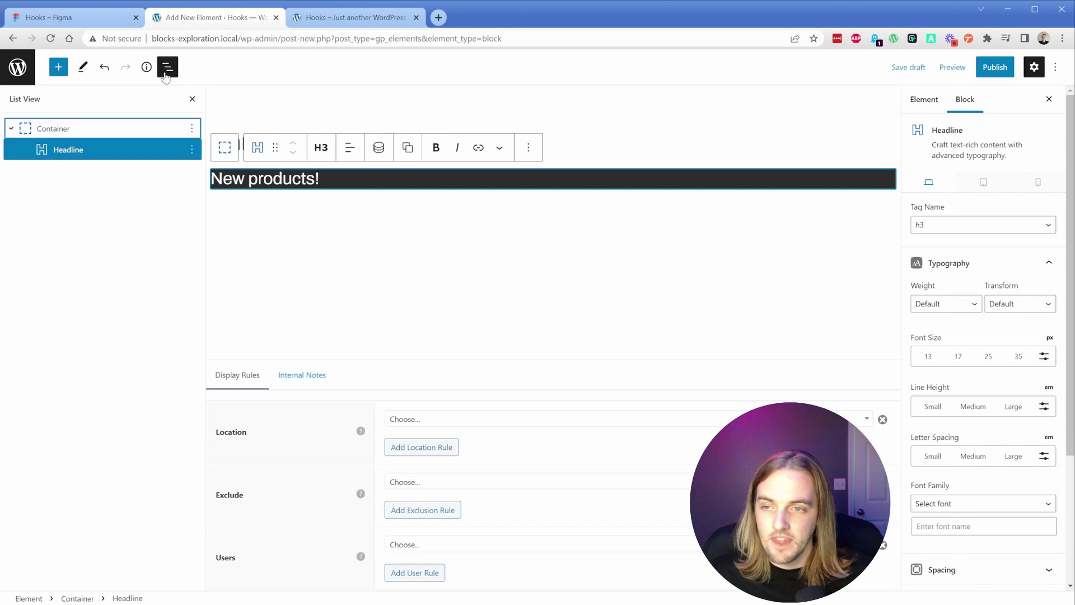
click(104, 129)
scroll(947, 414, down, 3)
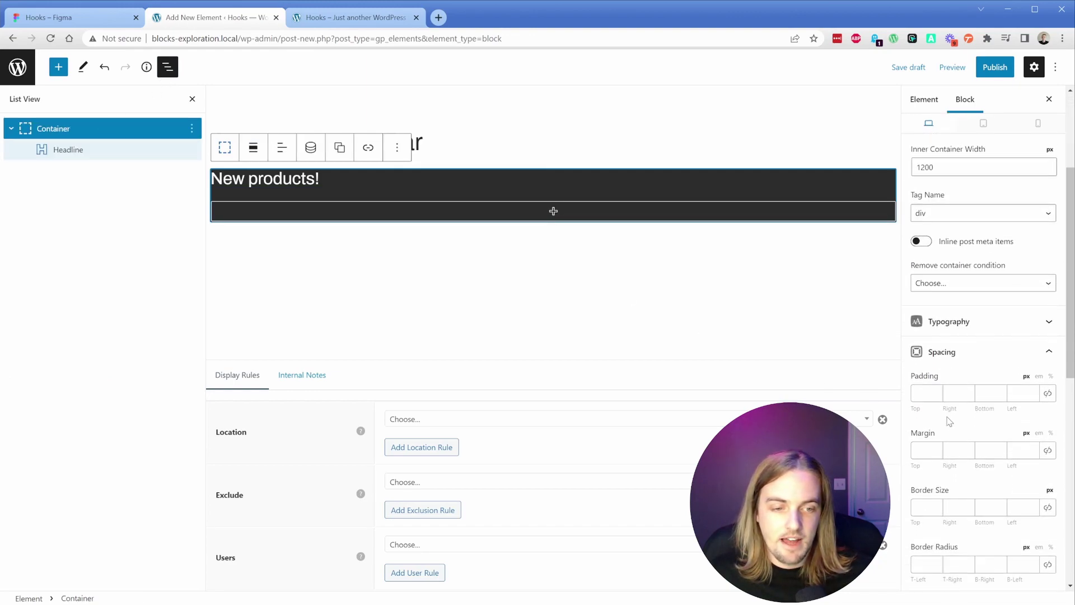
click(917, 394)
text(c)
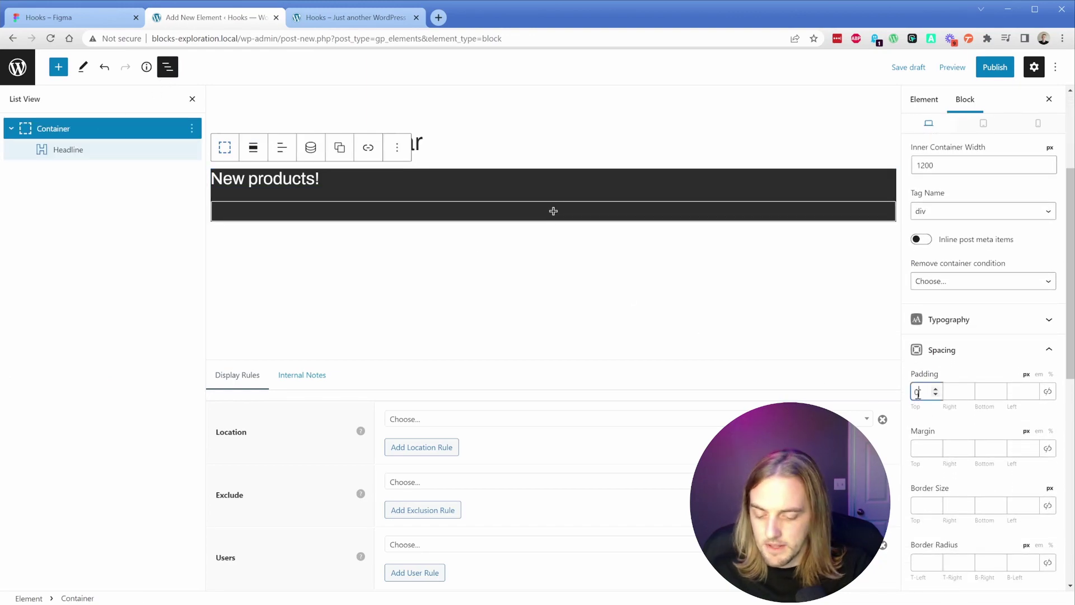
text(a)
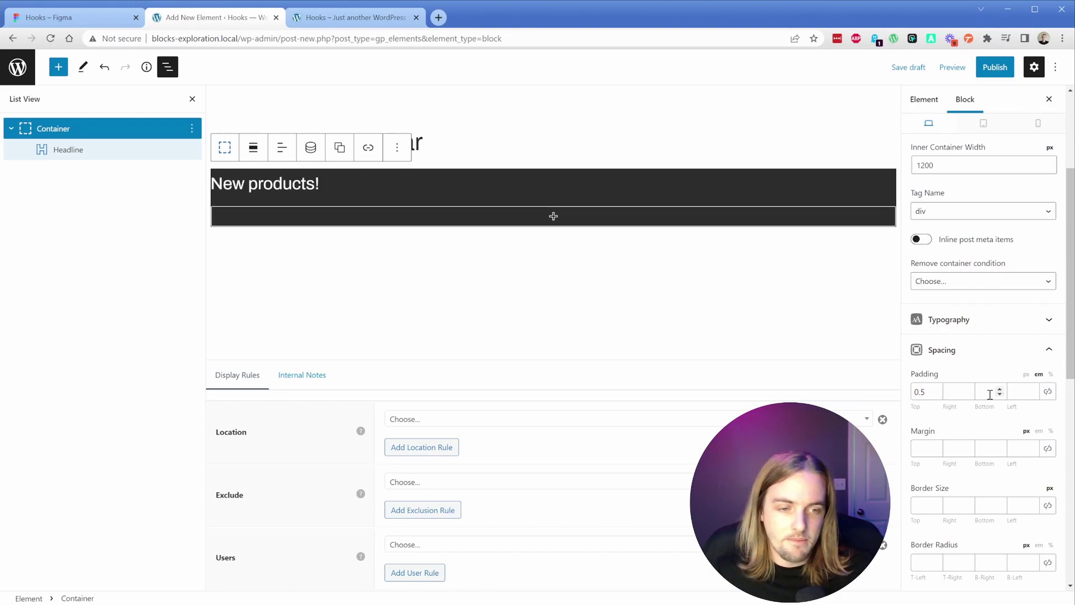
Centre the 'New products!' headline and save the element as a draft
click(307, 184)
click(354, 164)
click(376, 210)
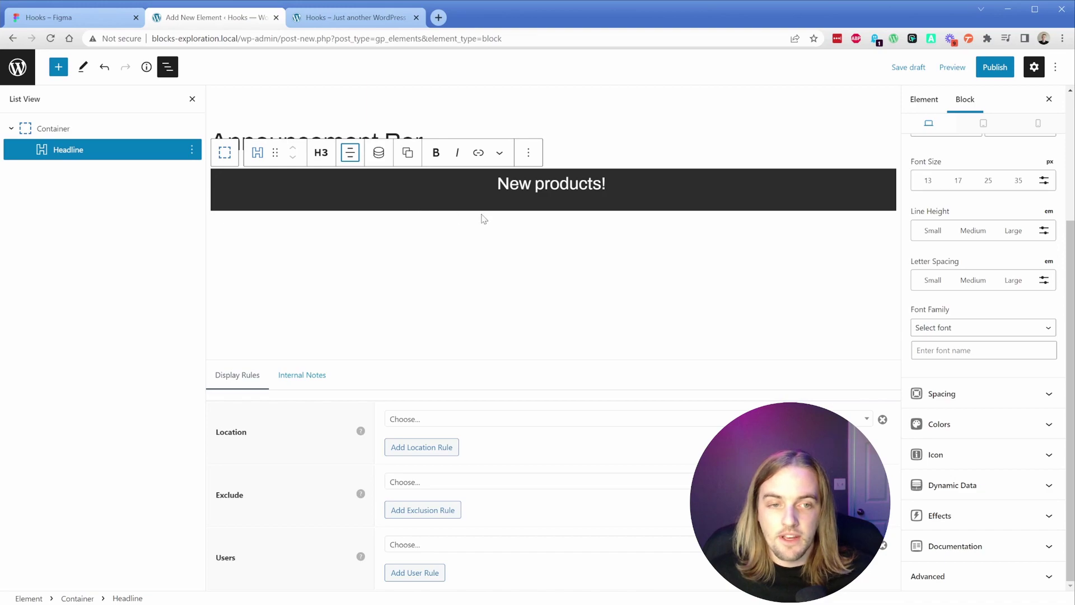
key(ctrl+s)
click(925, 102)
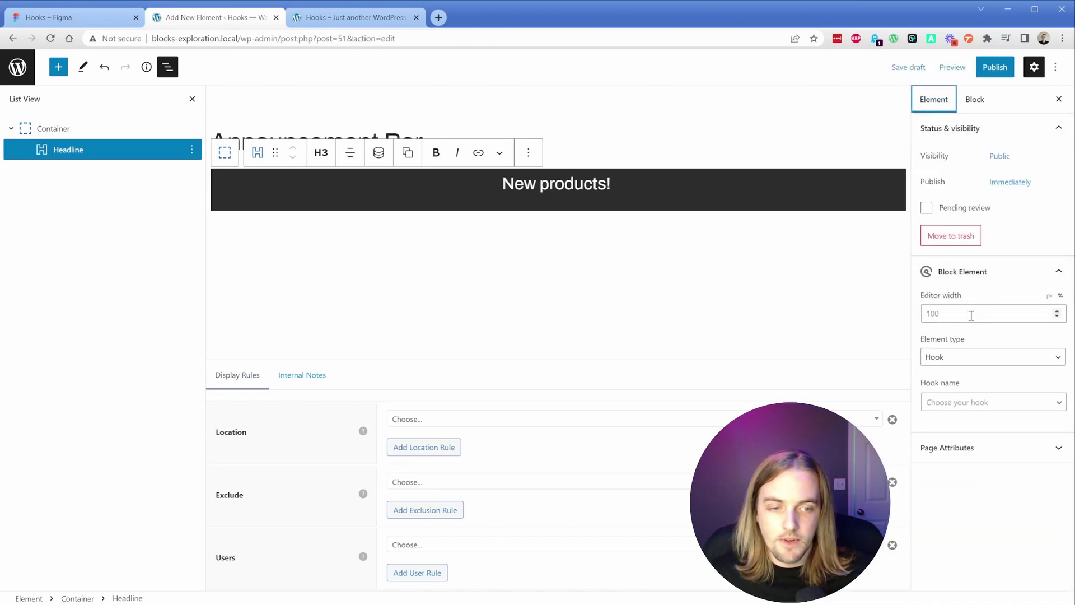
Hook the element to before_header and display it on the Entire Site
click(970, 399)
text(bef)
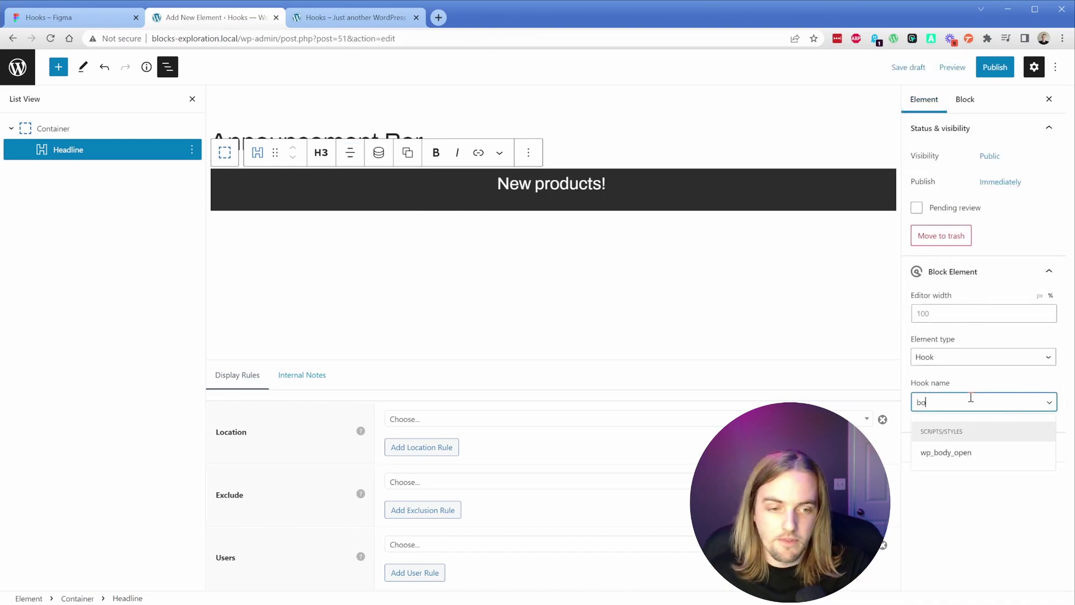
click(971, 452)
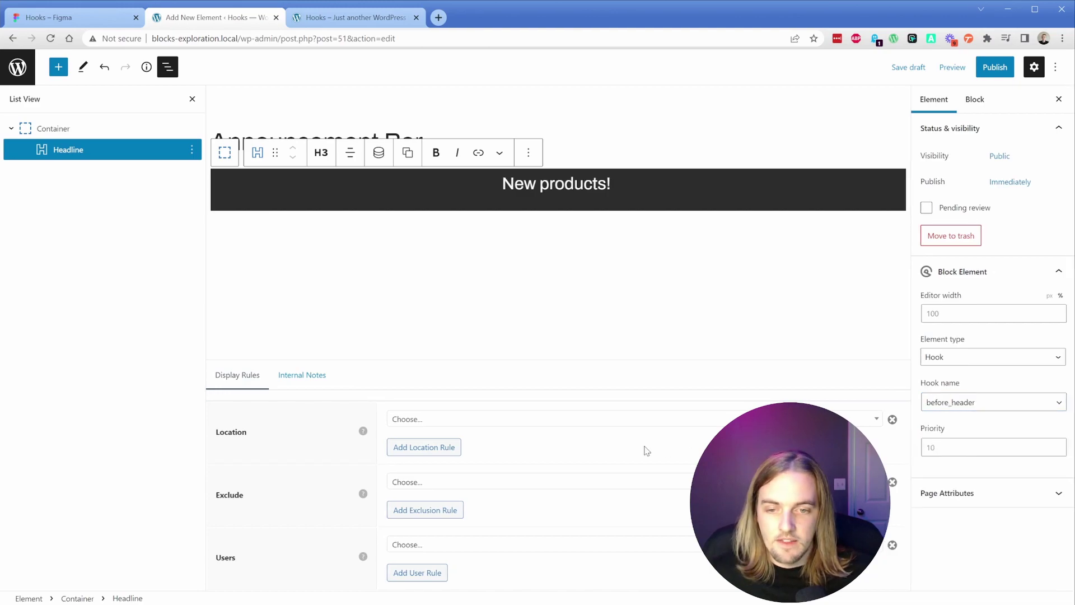
click(493, 425)
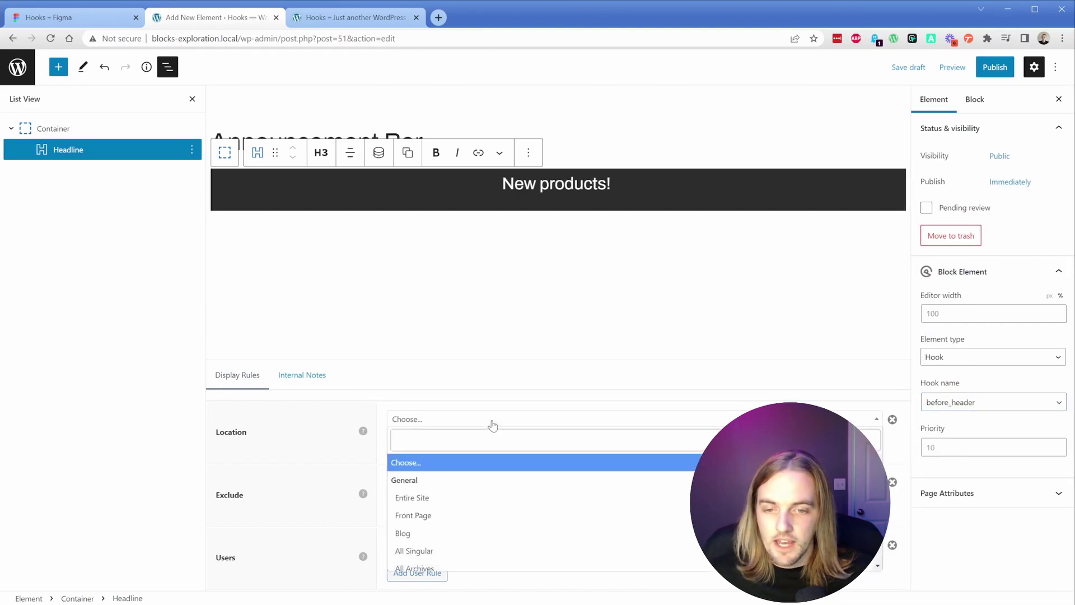
click(427, 498)
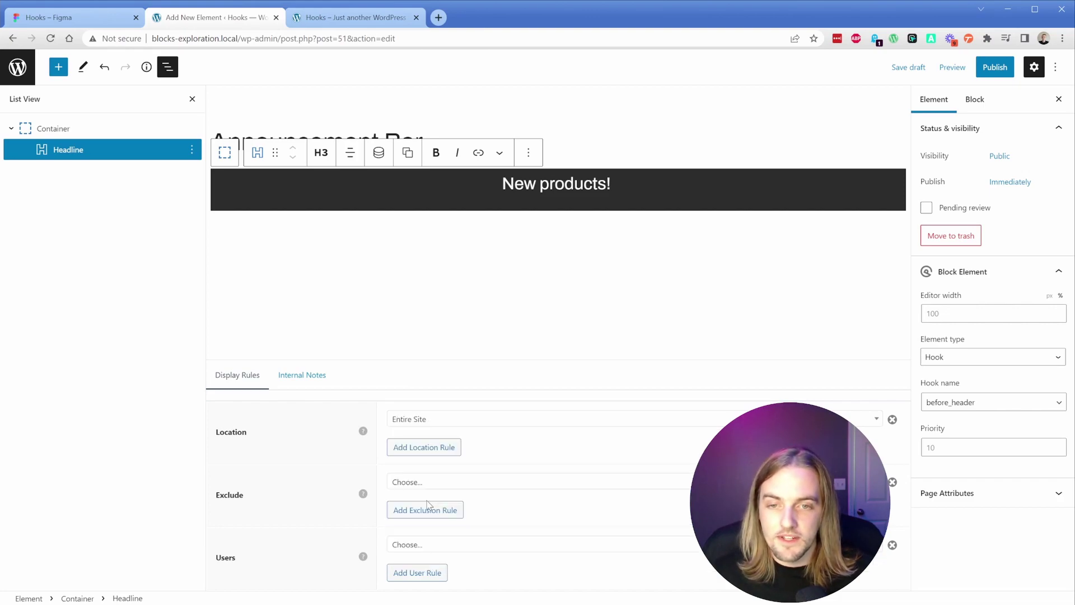
Publish the Announcement Bar and reload the live site to see the banner
click(991, 73)
click(986, 72)
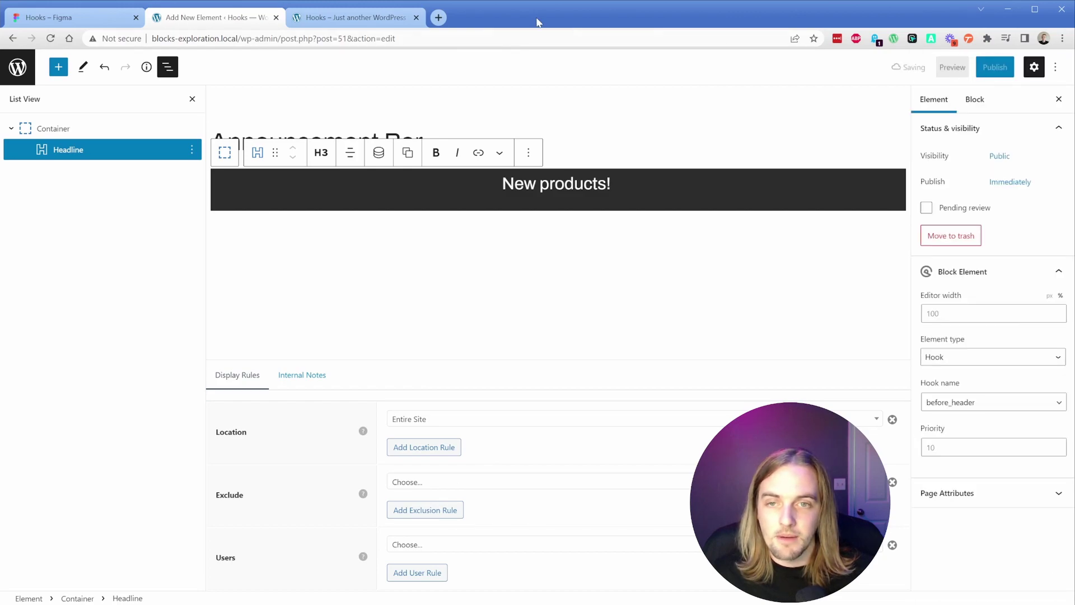
click(357, 22)
key(ctrl+r)
scroll(637, 186, down, 1)
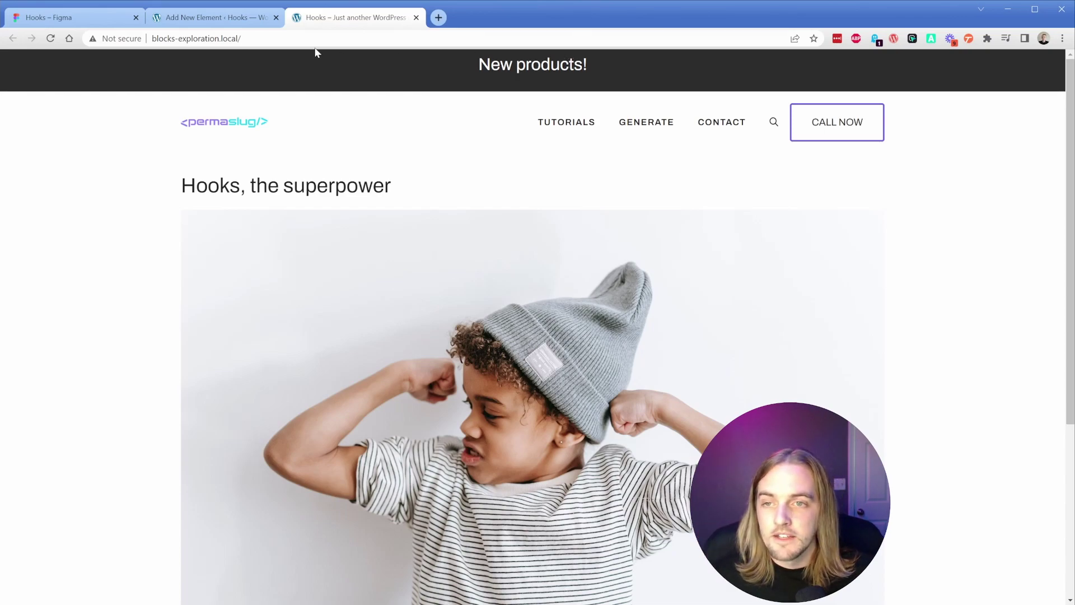
Scroll the Figma file to the before_footer 'JOIN THE BEAUTY BOX CLUB' signup mockup
click(76, 17)
scroll(324, 252, down, 5)
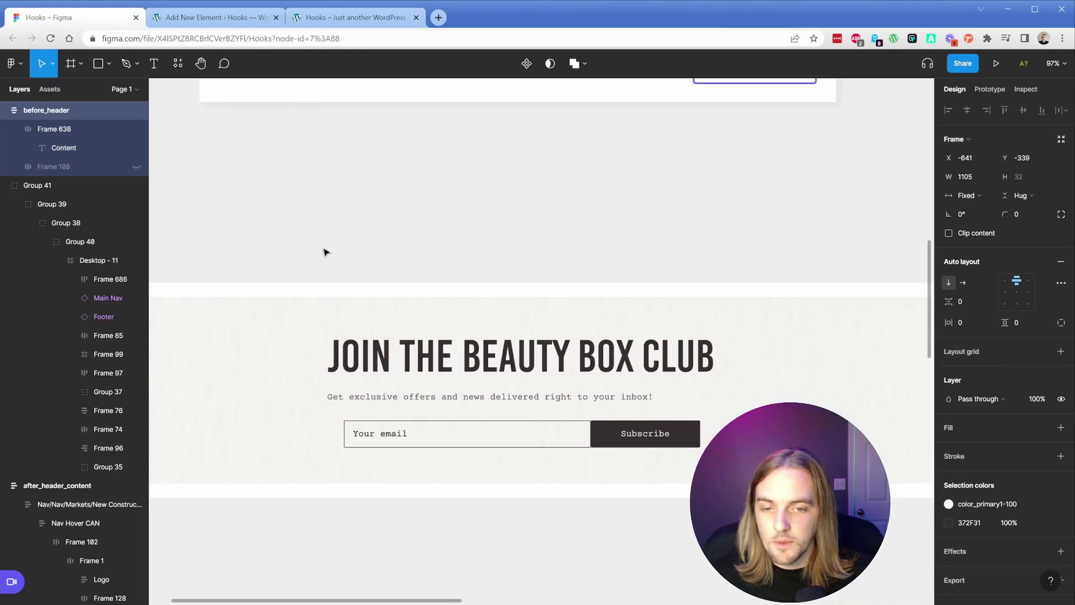
scroll(324, 252, down, 4)
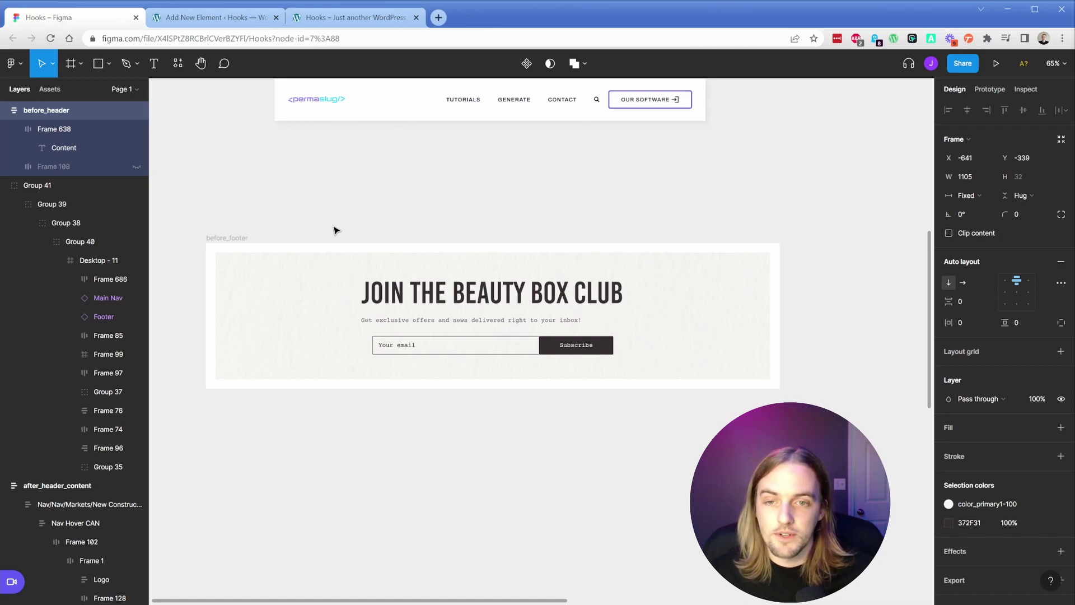
Return to the Elements list and create a new Block element
click(218, 18)
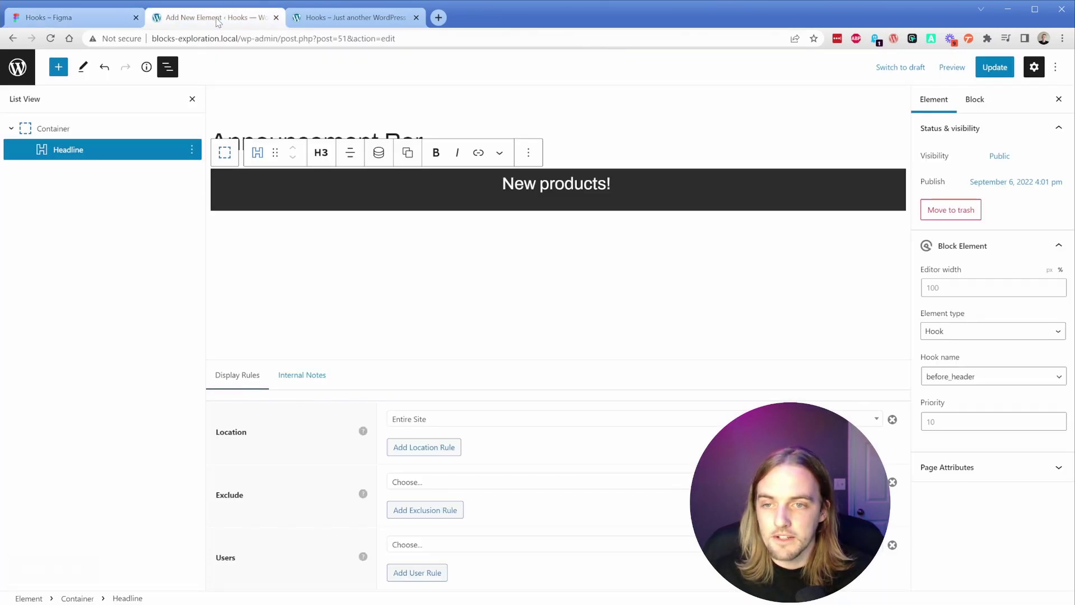
click(32, 76)
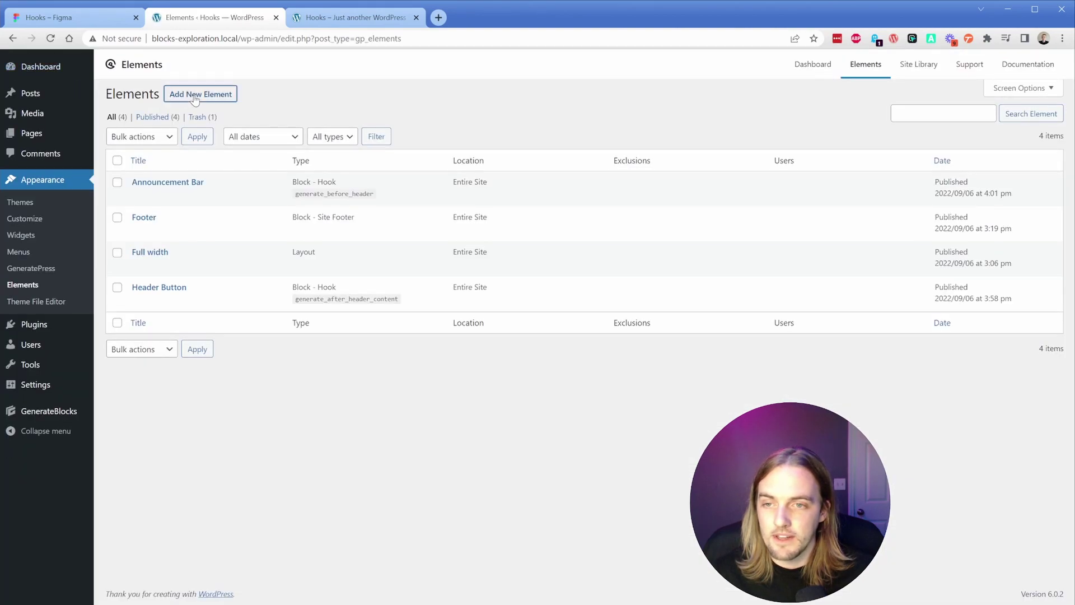
click(201, 94)
click(476, 343)
click(478, 375)
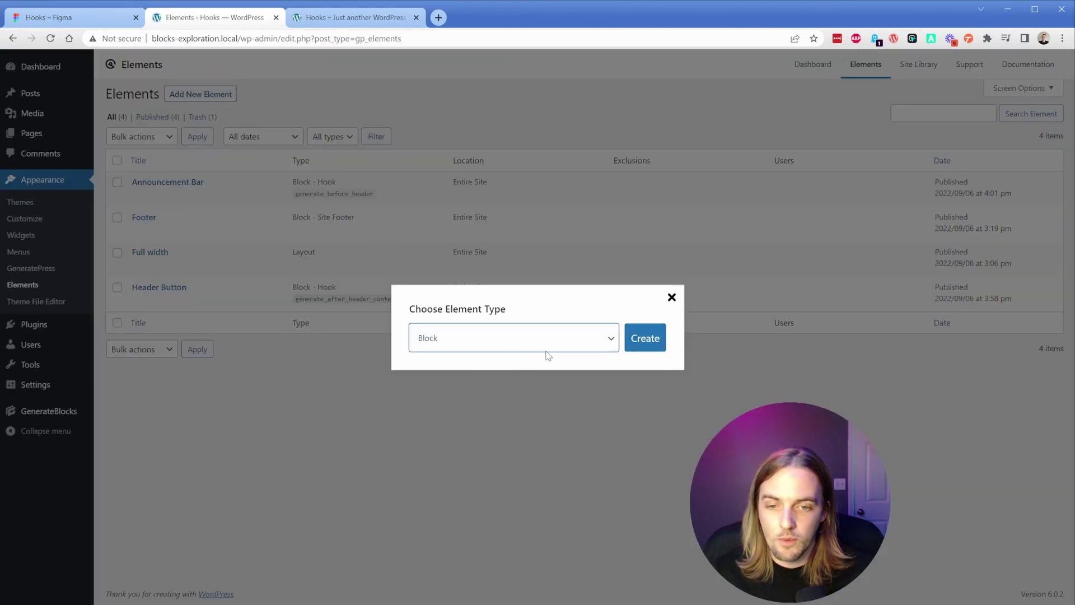
click(634, 337)
Title it 'Email Signup' and add a Container holding a 'Signup' headline
text(E)
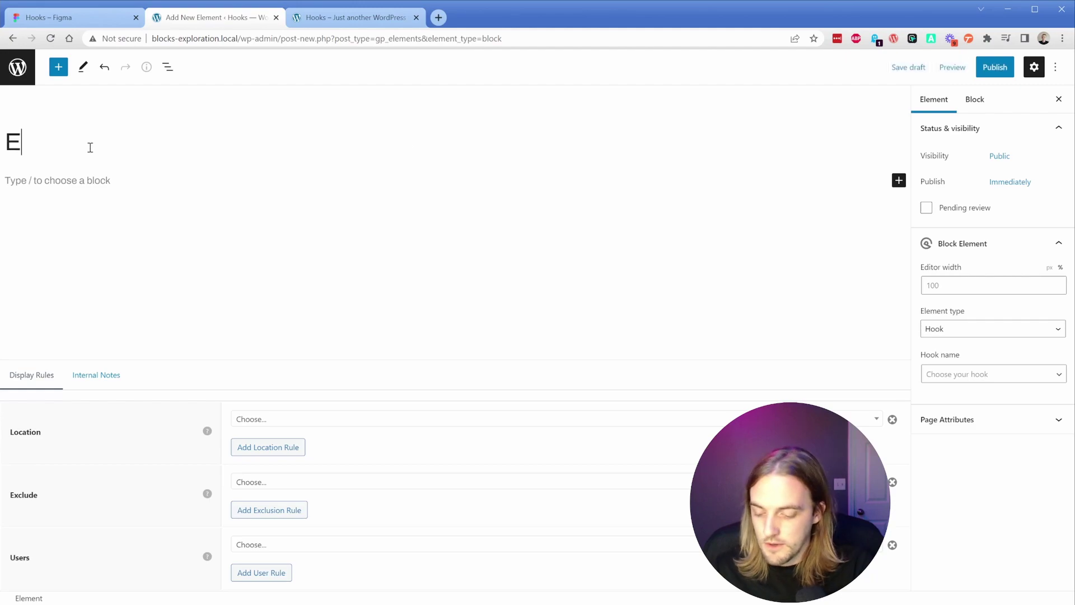
text(mail Signup)
click(96, 175)
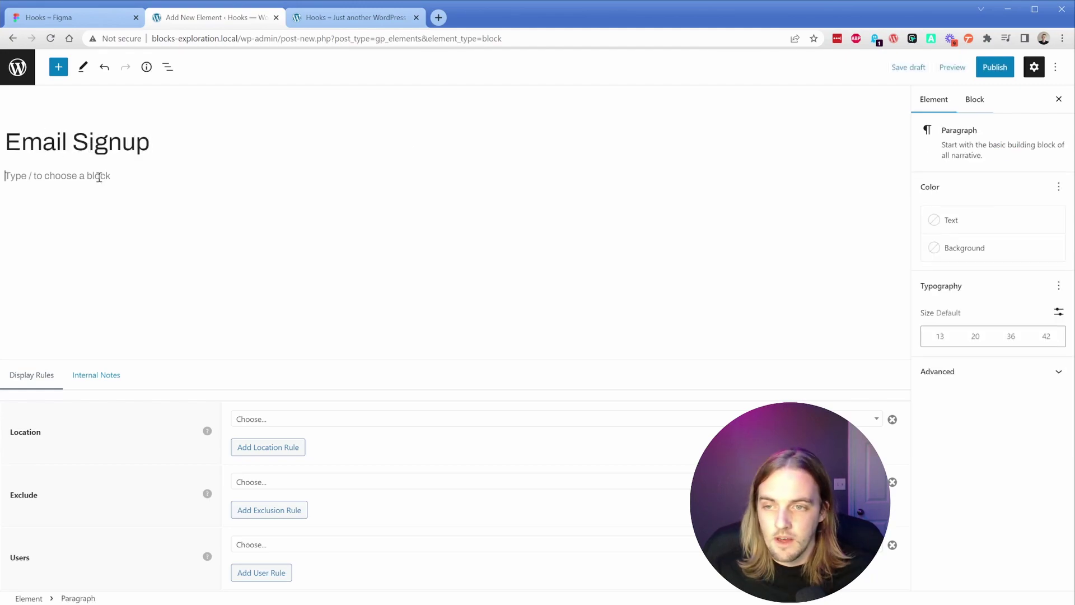
text(/con)
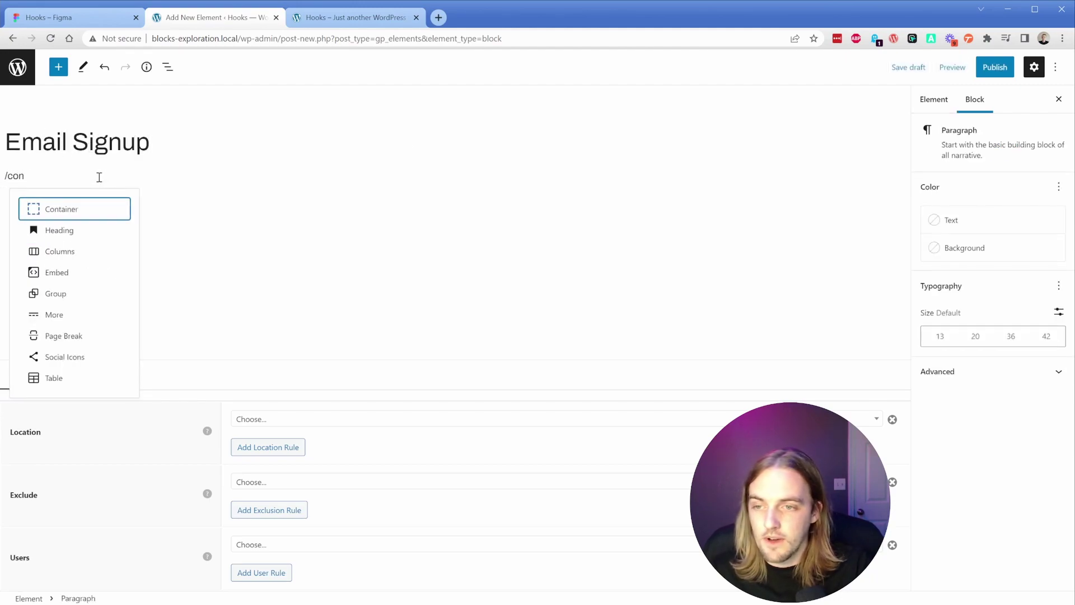
key(Return)
click(413, 179)
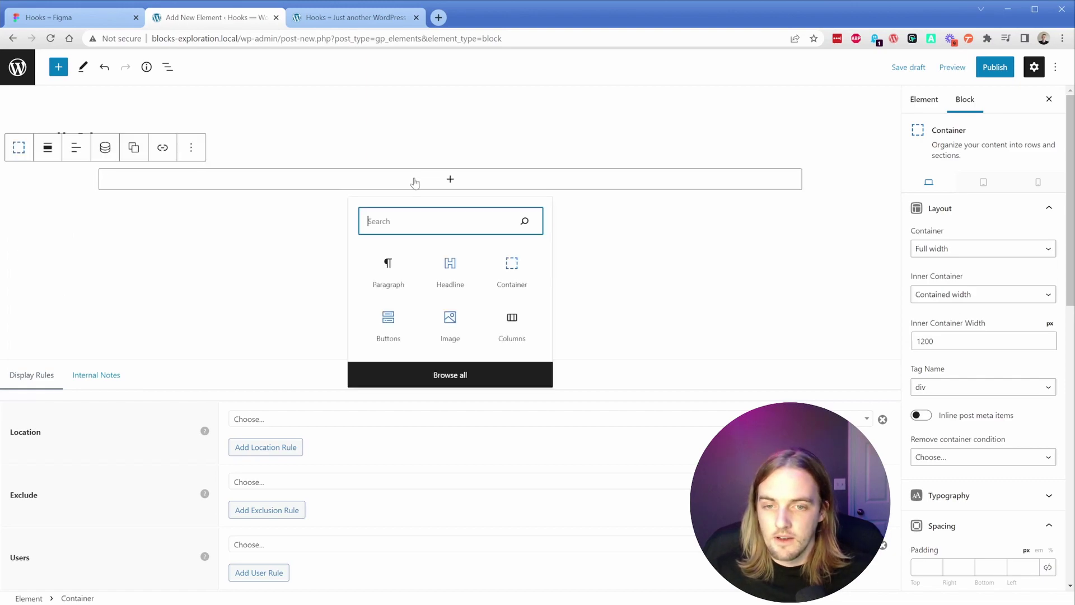
click(444, 273)
text(Signup)
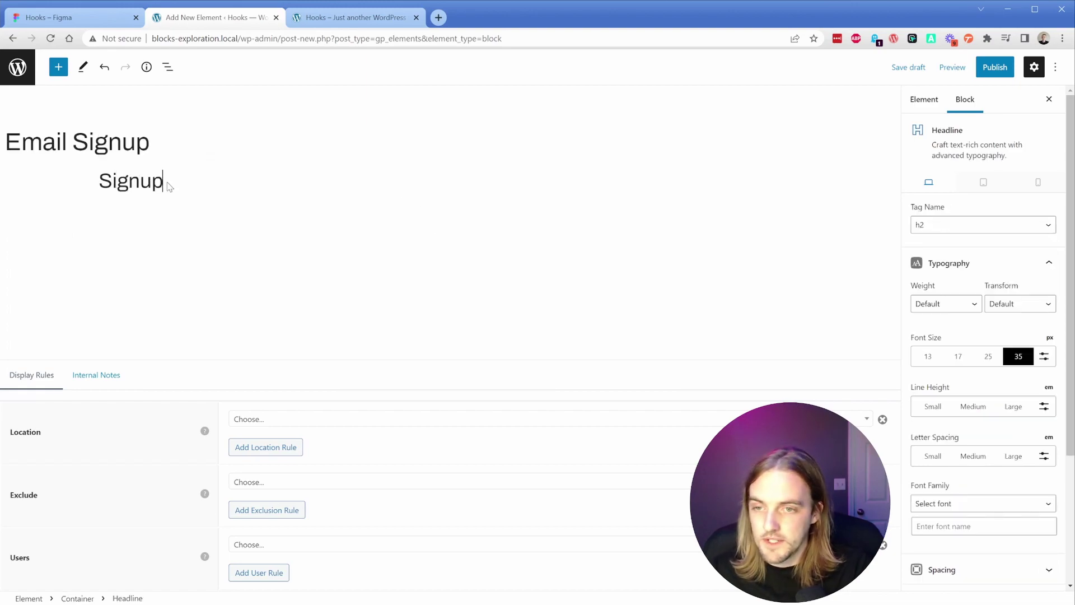
Add an H4 headline reading 'Exclusive offers and promos!' below Signup
key(Return)
text(/headline)
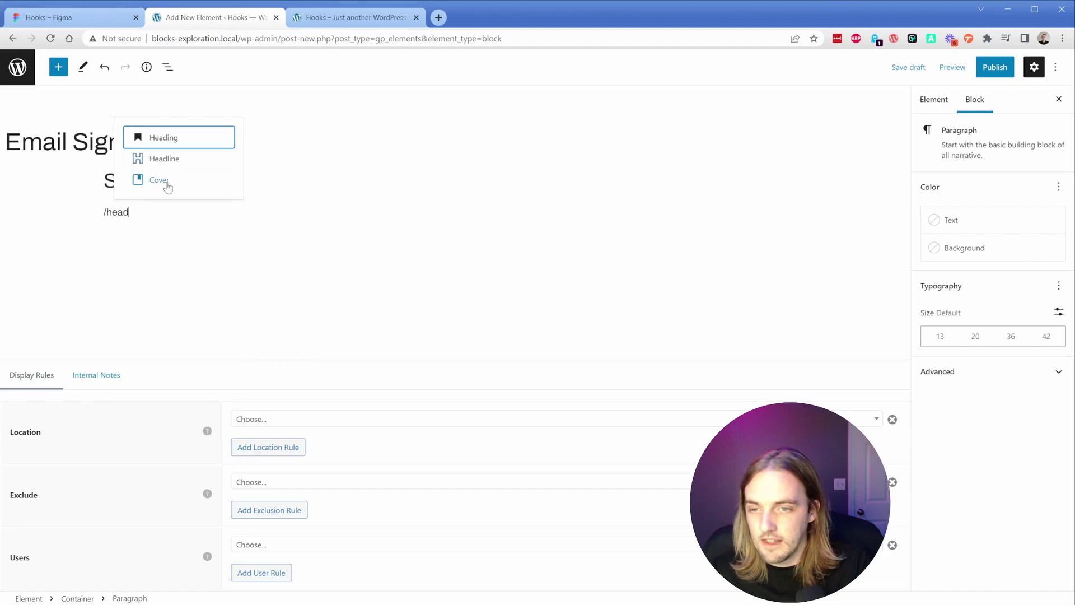
key(Return)
click(209, 184)
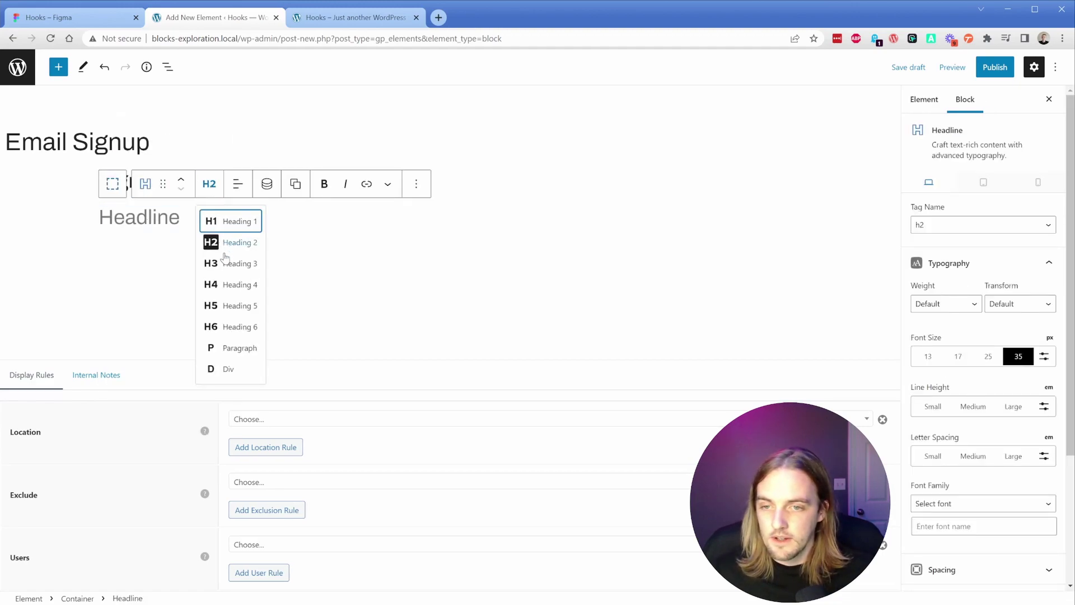
click(231, 284)
text(Exclusive offerfs)
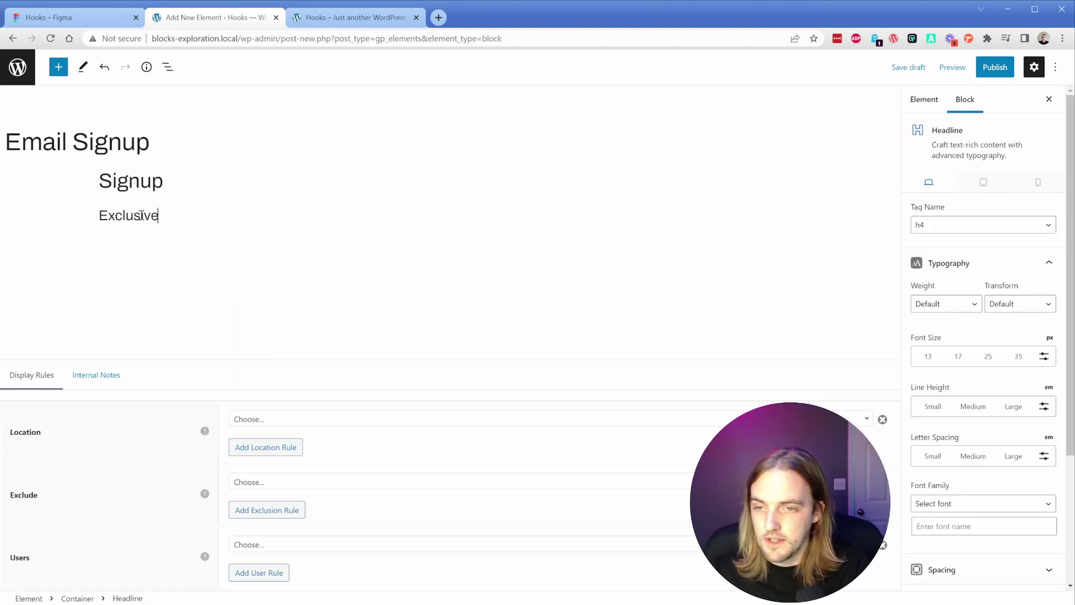
key(BackSpace)
key(BackSpace)
text(s and promos!)
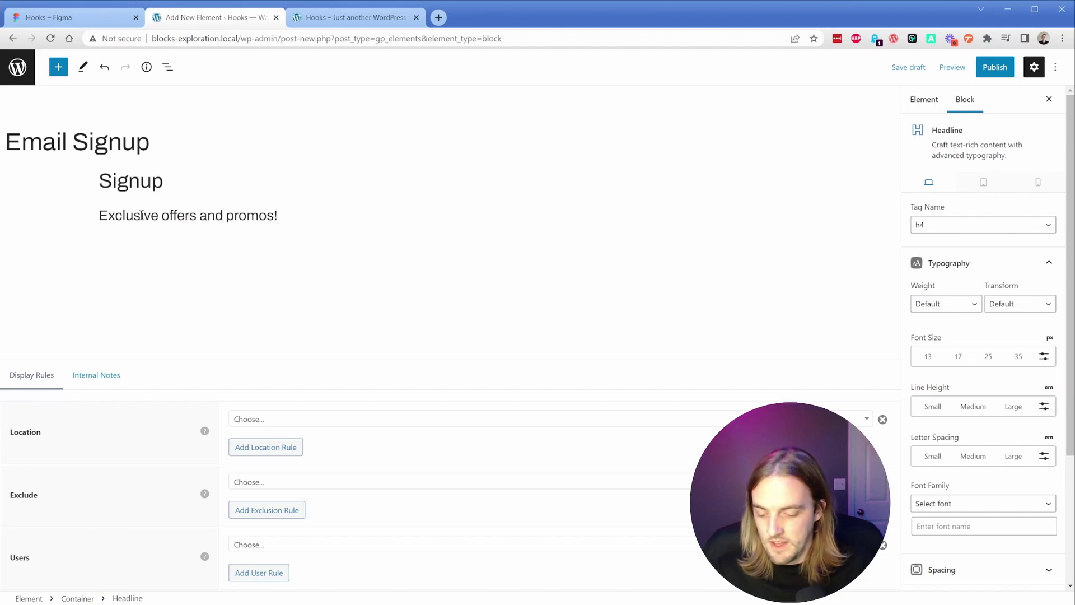
Insert another Headline block after the offers line and set its tag to paragraph
key(Return)
text(/)
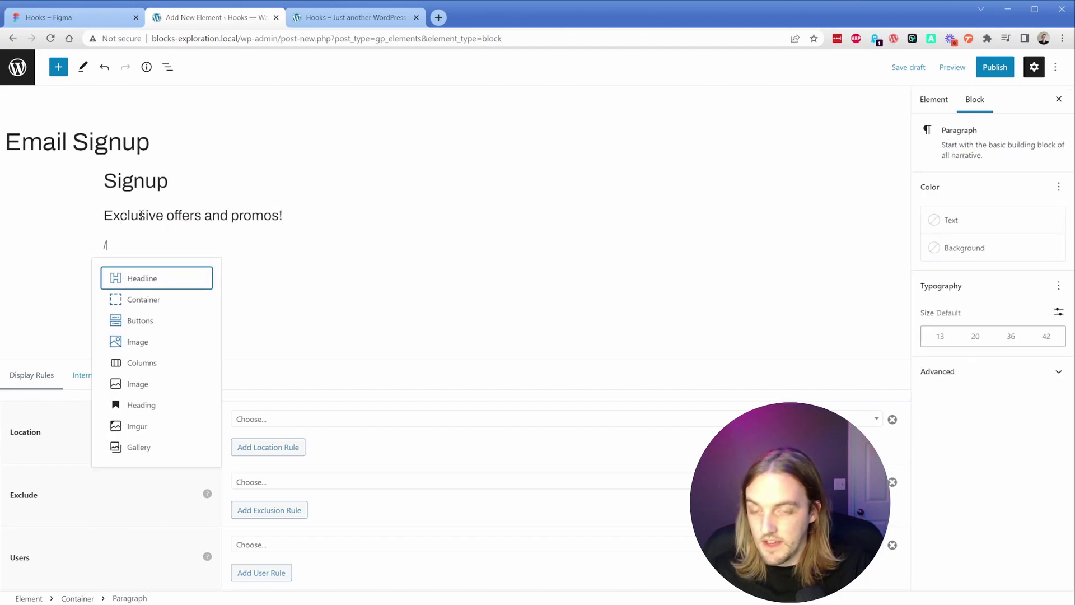
text(a)
key(BackSpace)
key(Down)
key(Up)
key(Return)
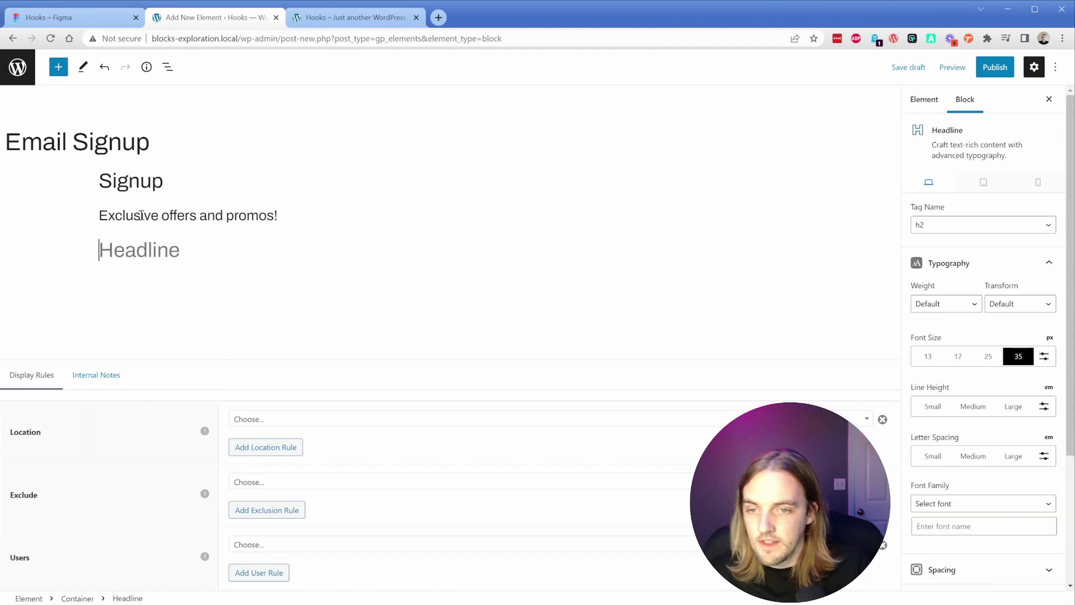
click(209, 217)
click(237, 380)
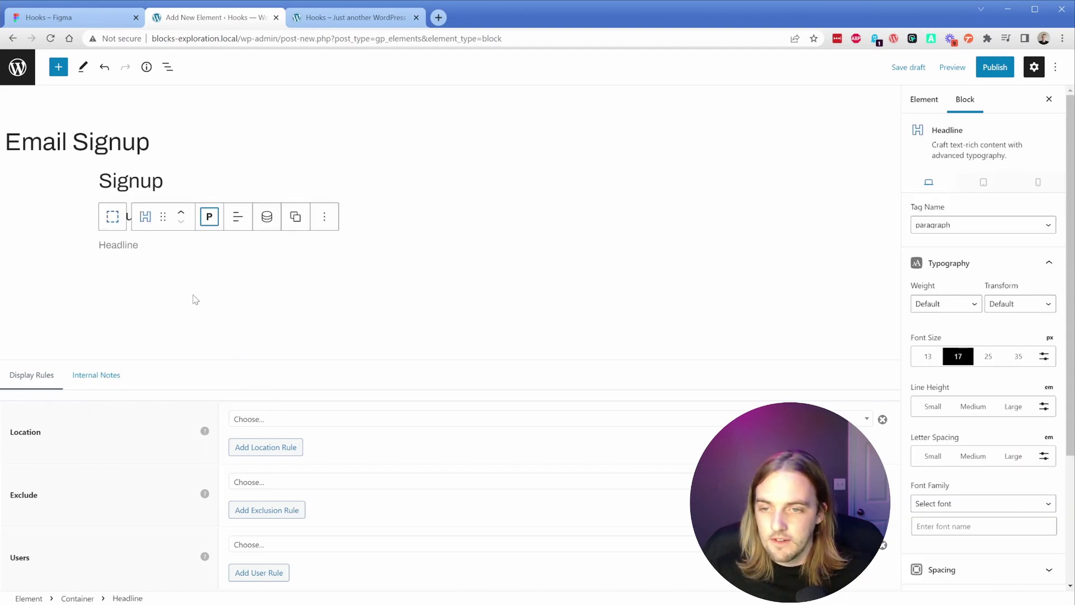
click(138, 244)
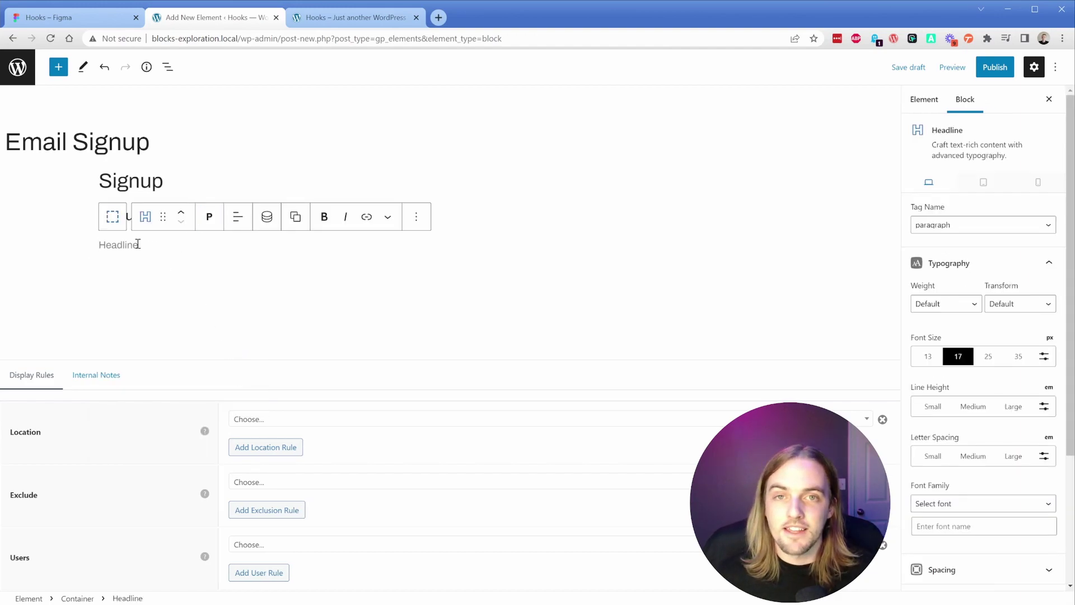
click(416, 217)
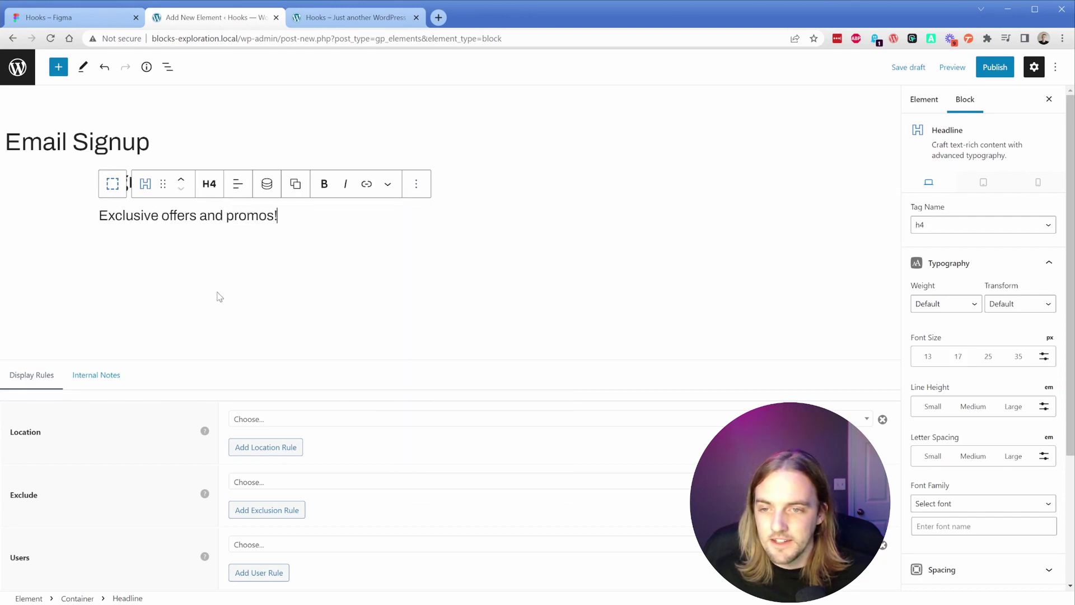
Turn the offers heading into a paragraph and paste the inbox offers description
triple_click(185, 215)
click(209, 183)
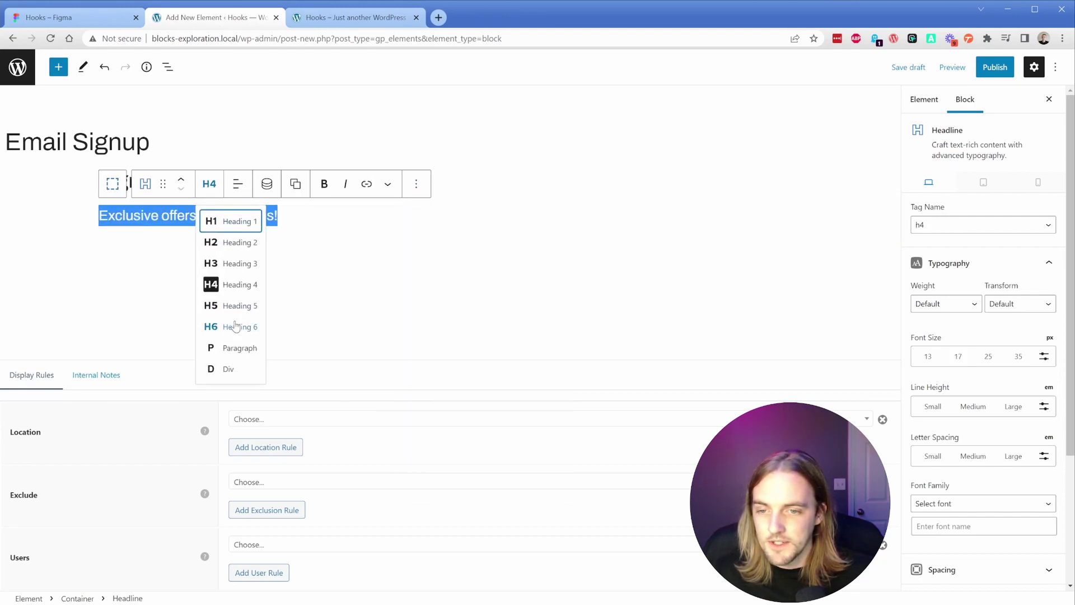
click(209, 346)
click(171, 210)
triple_click(170, 211)
text(Get exclusive offers and news delivered right to your inbox!)
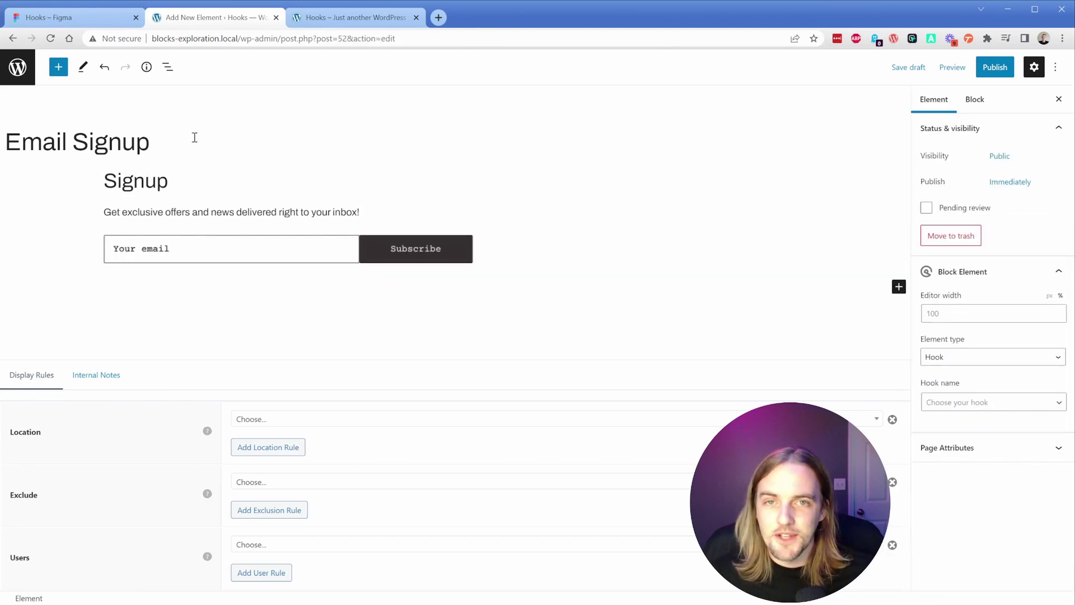
Check the email-form image and Signup heading, then select the container via List View
click(273, 257)
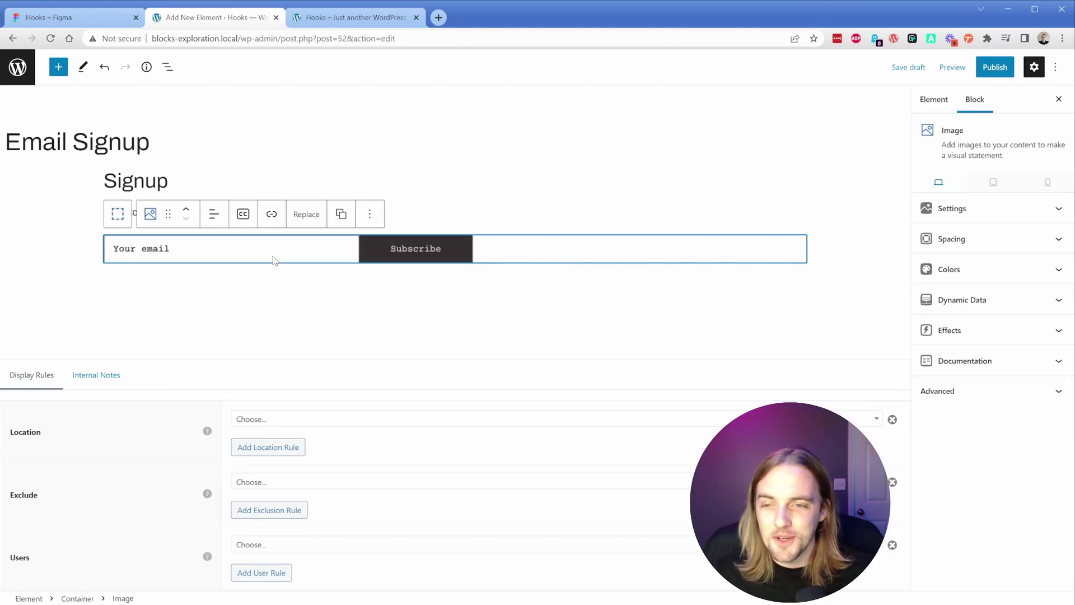
click(408, 213)
click(446, 185)
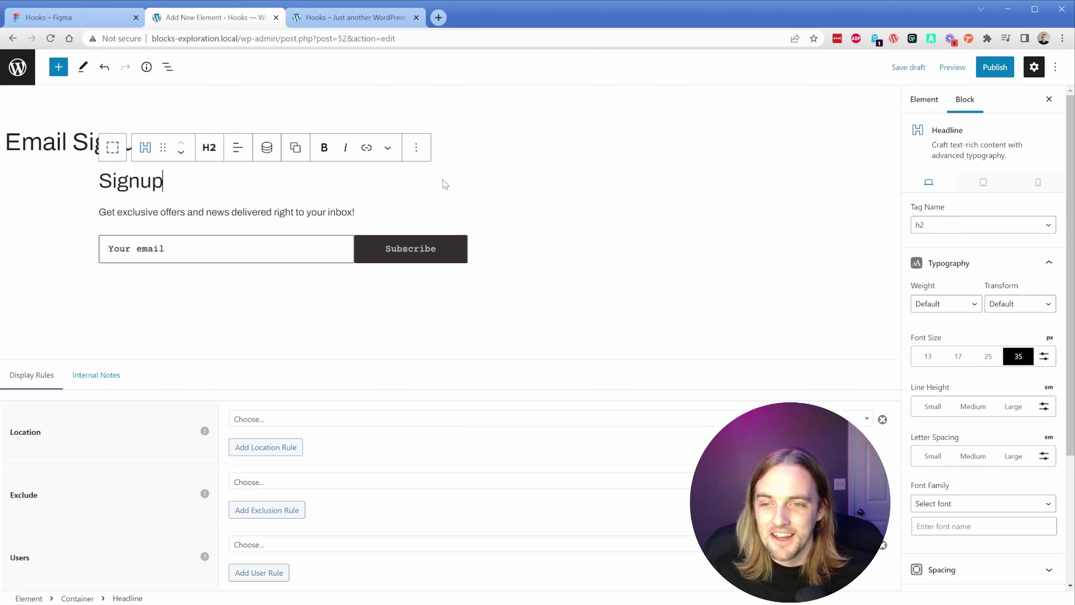
click(168, 68)
click(76, 128)
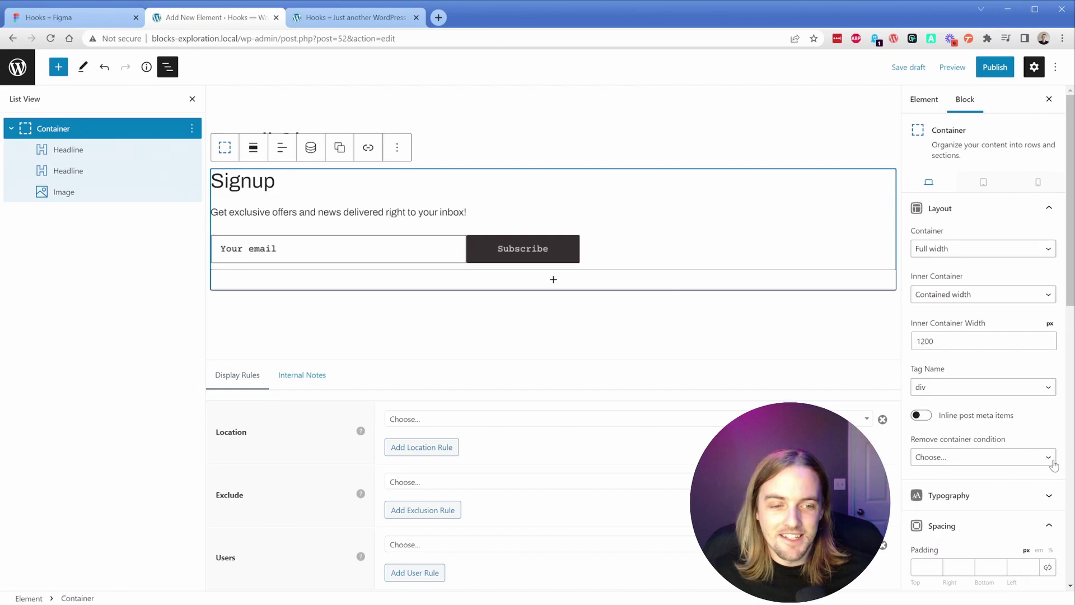
Give the signup container a light grey #F9F7F6 background colour
scroll(985, 436, down, 8)
click(1027, 434)
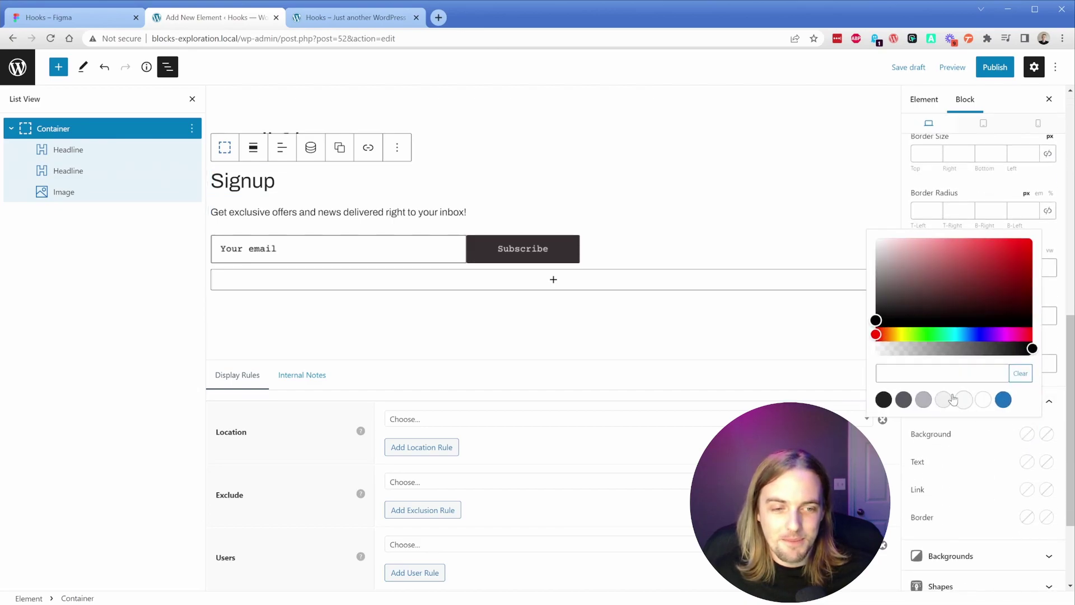
click(939, 379)
text(#F9F7F6)
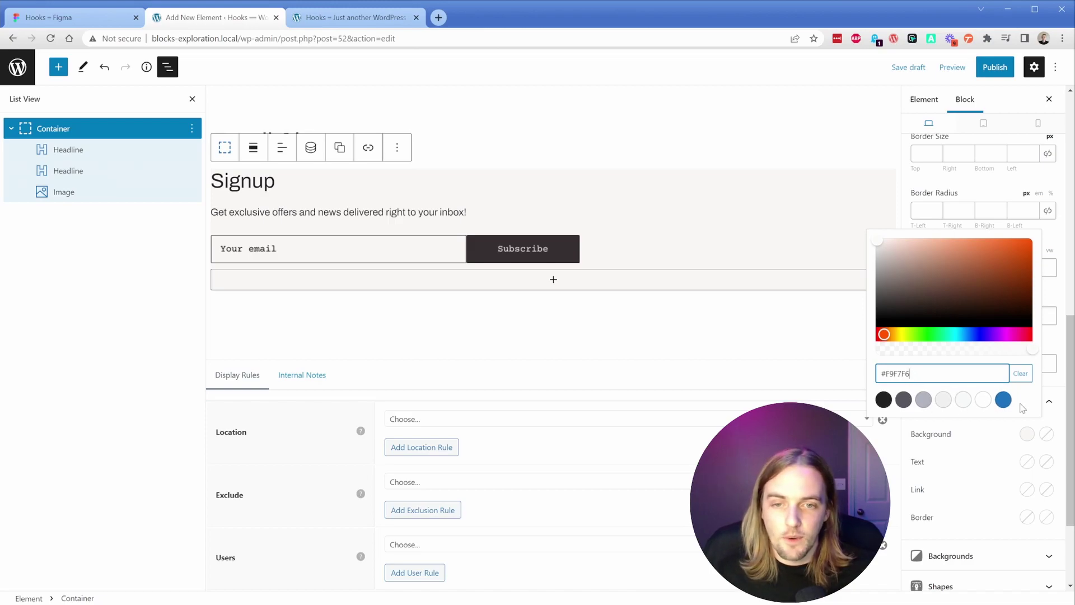
Set the container's top and bottom padding to 2 em
scroll(1002, 381, up, 5)
click(924, 334)
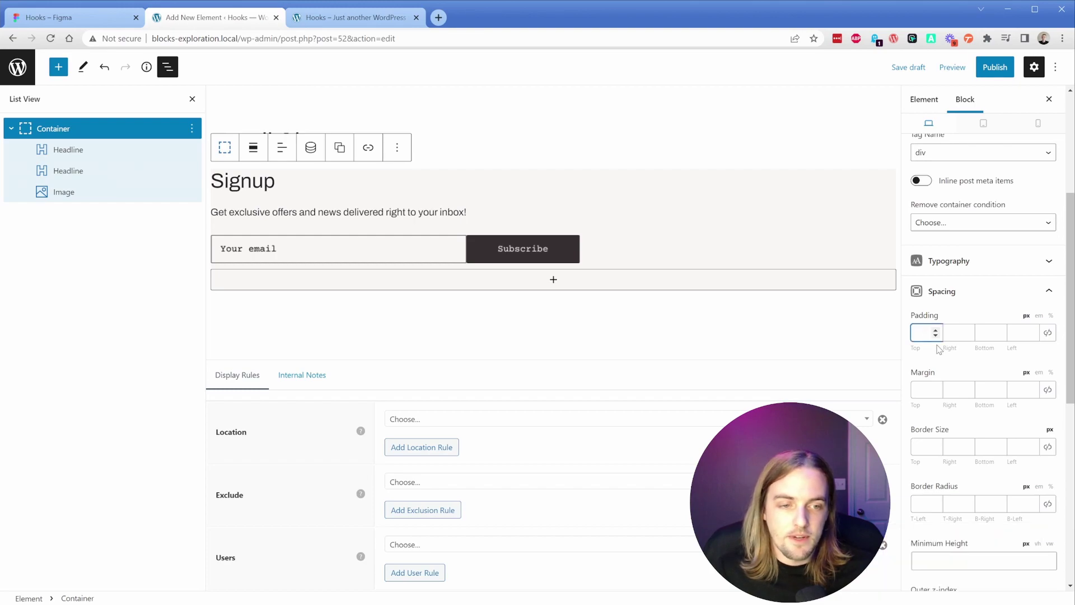
text(2)
click(1038, 315)
click(989, 334)
text(2)
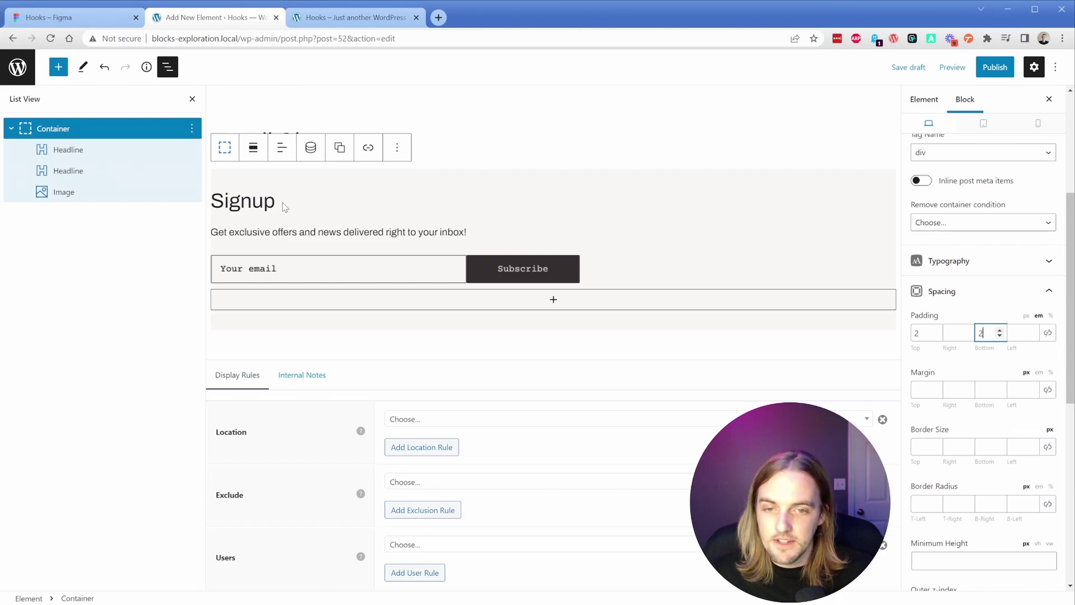
Set the Email Signup element's hook name to before_footer, leaving priority at 10
click(384, 146)
click(960, 402)
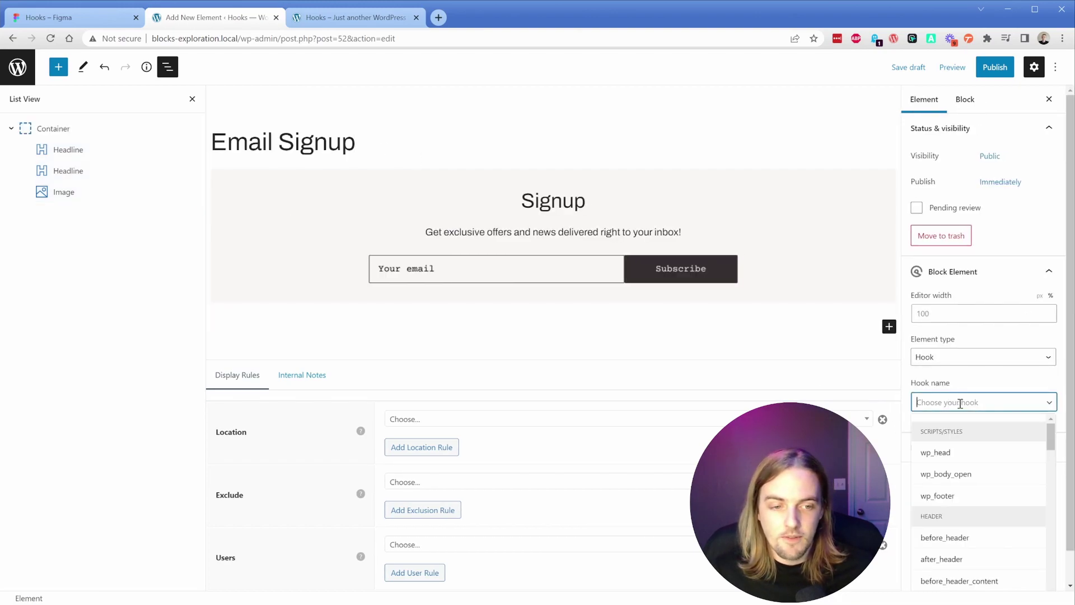
drag(1056, 440, 1051, 580)
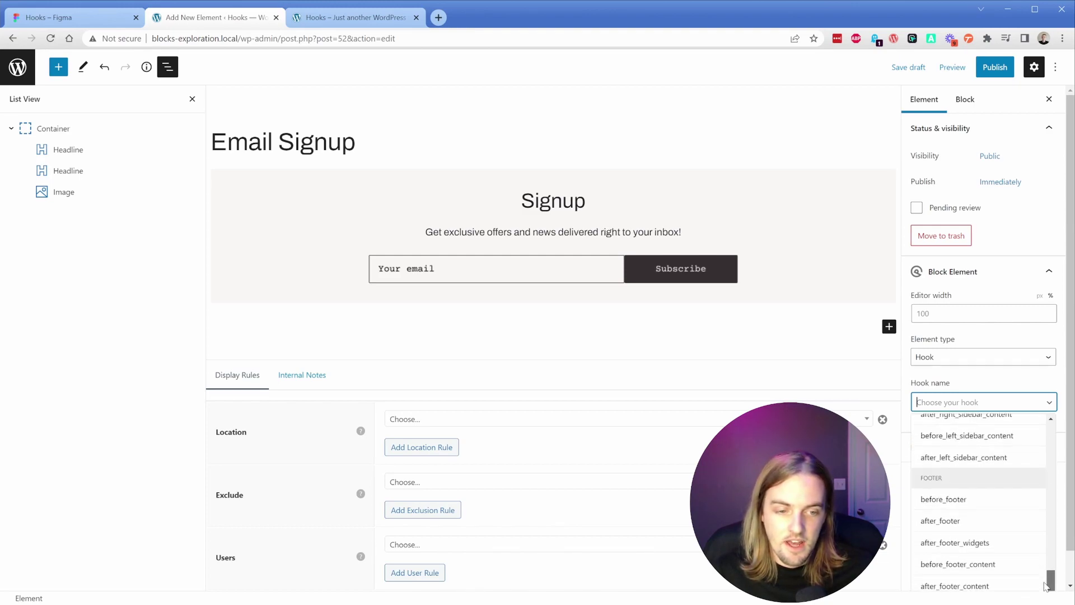
scroll(985, 518, down, 3)
click(966, 446)
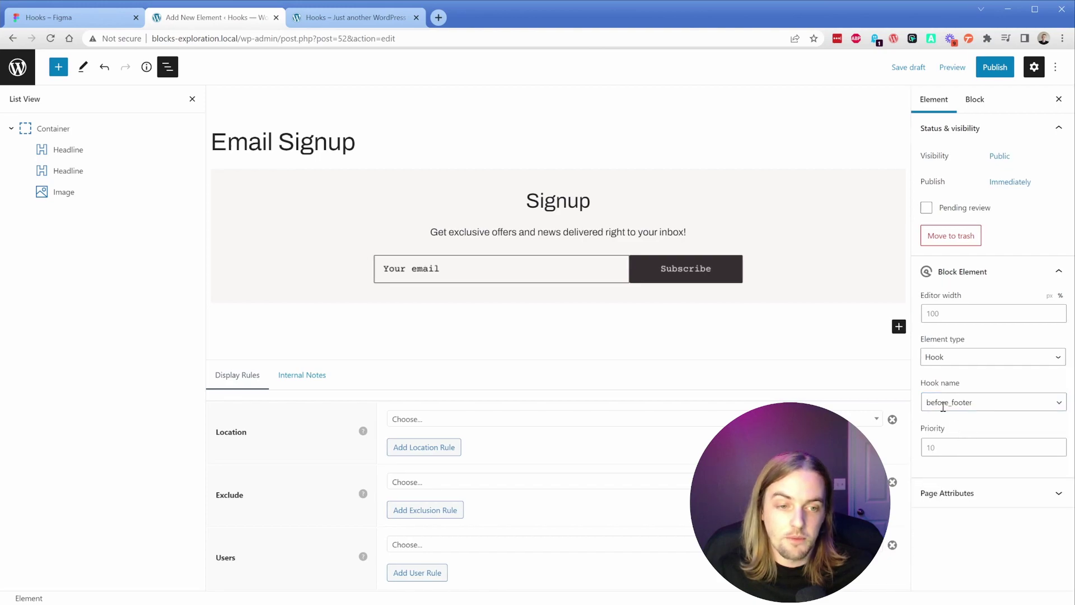
click(963, 453)
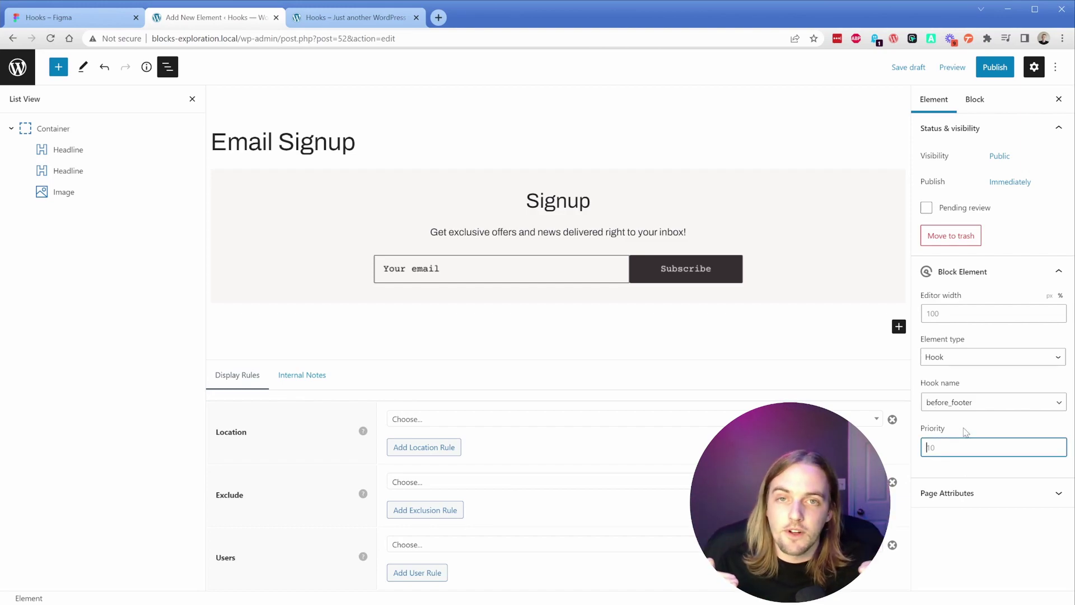
Set the display location to Entire Site and exclude All Archives
click(410, 421)
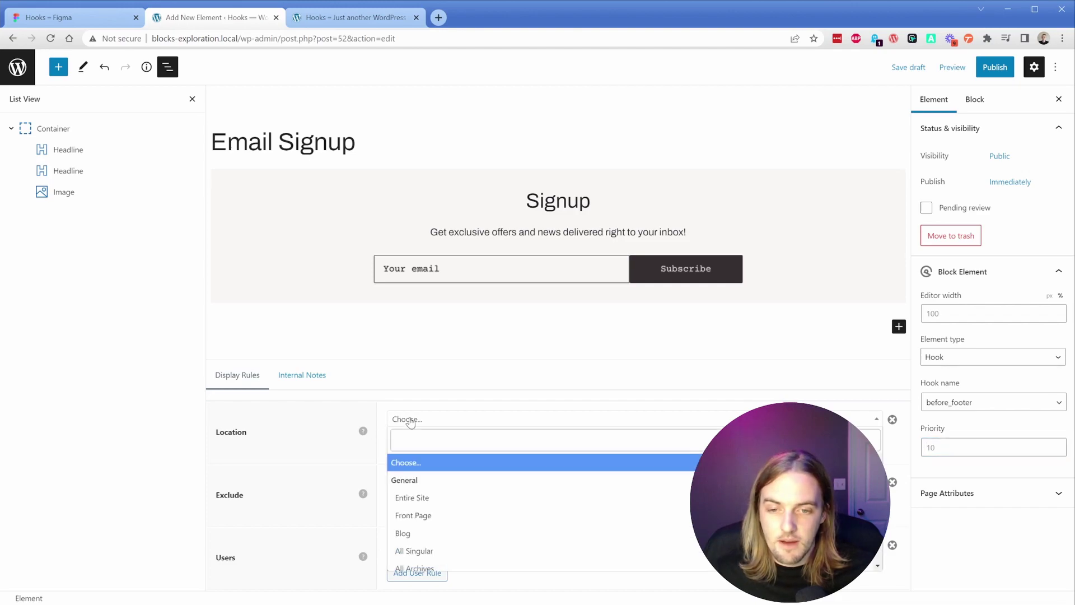
click(434, 498)
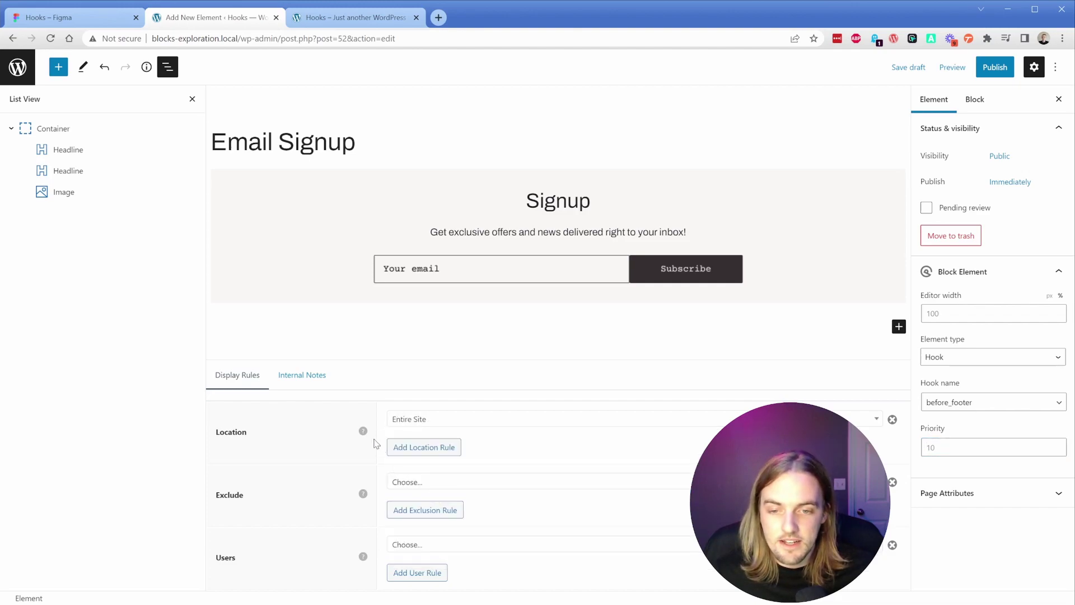
click(482, 483)
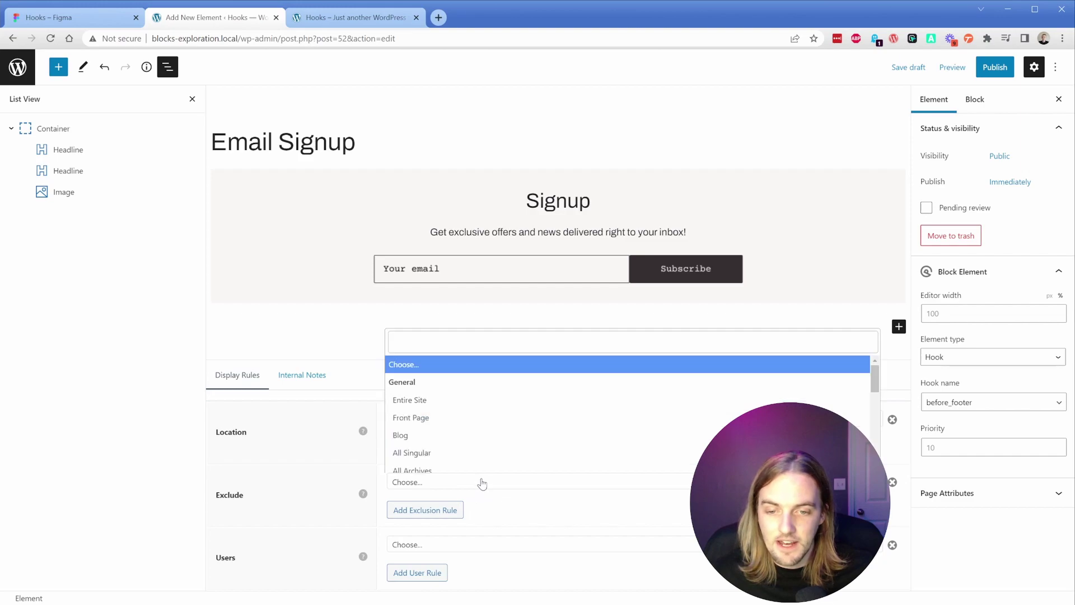
scroll(454, 420, down, 1)
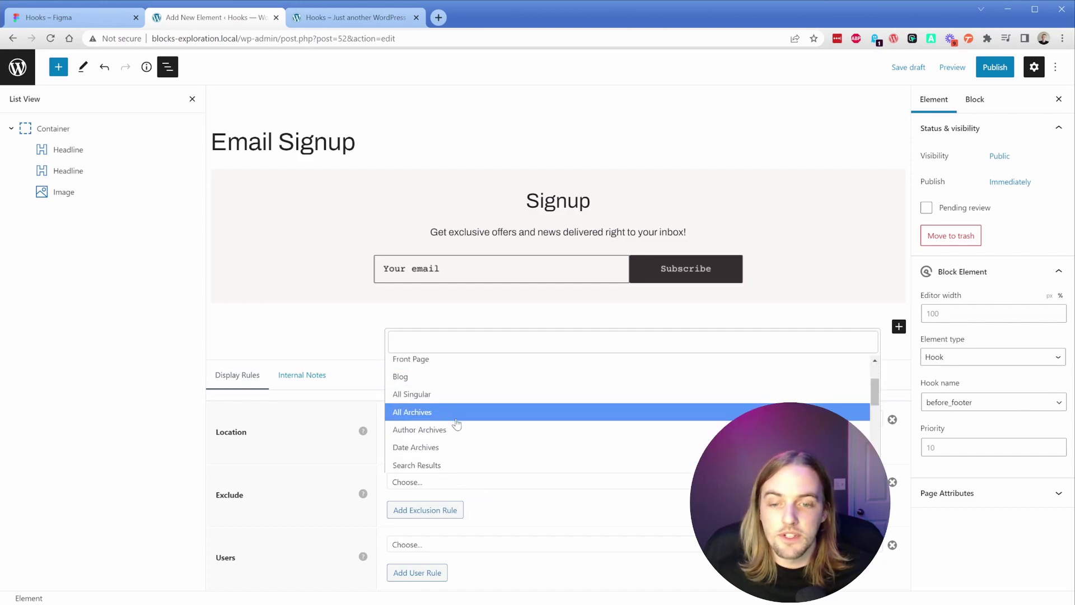
click(451, 415)
Add a second exclusion rule for the Privacy Policy page
click(397, 514)
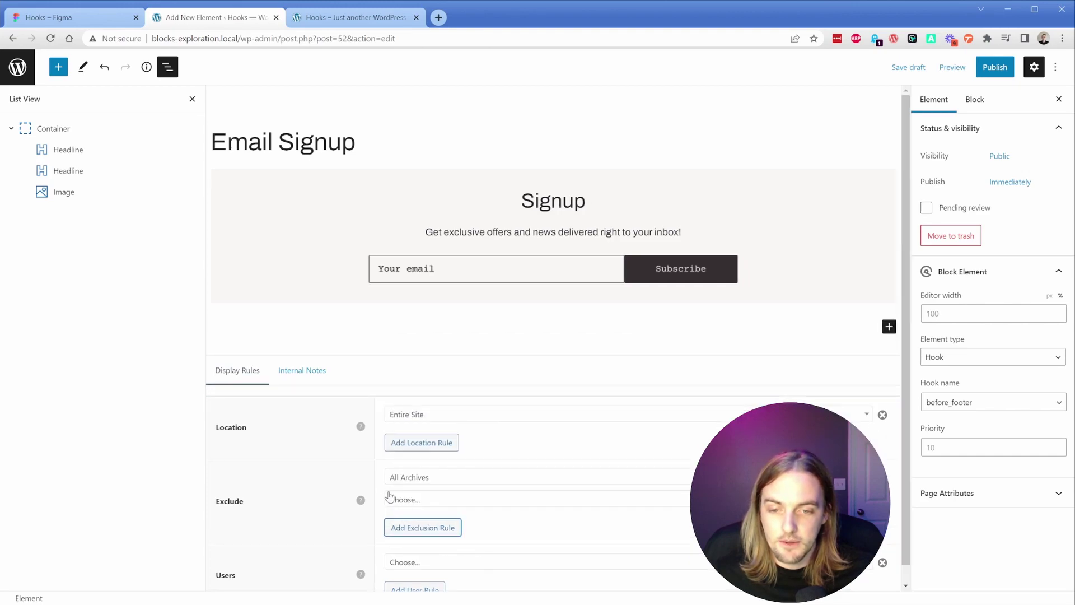
click(414, 482)
scroll(426, 443, down, 5)
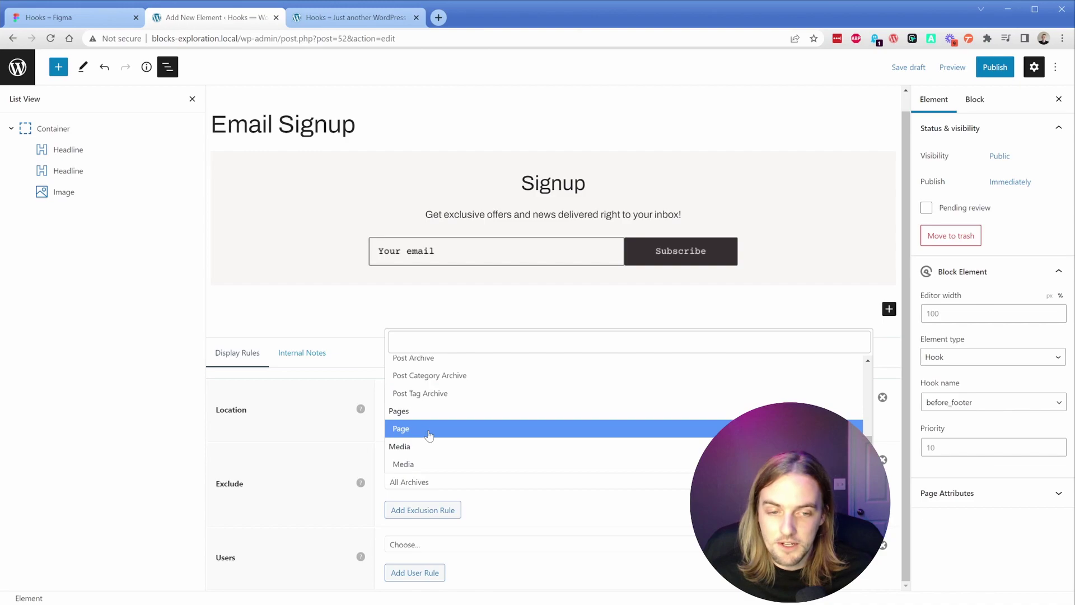
click(429, 435)
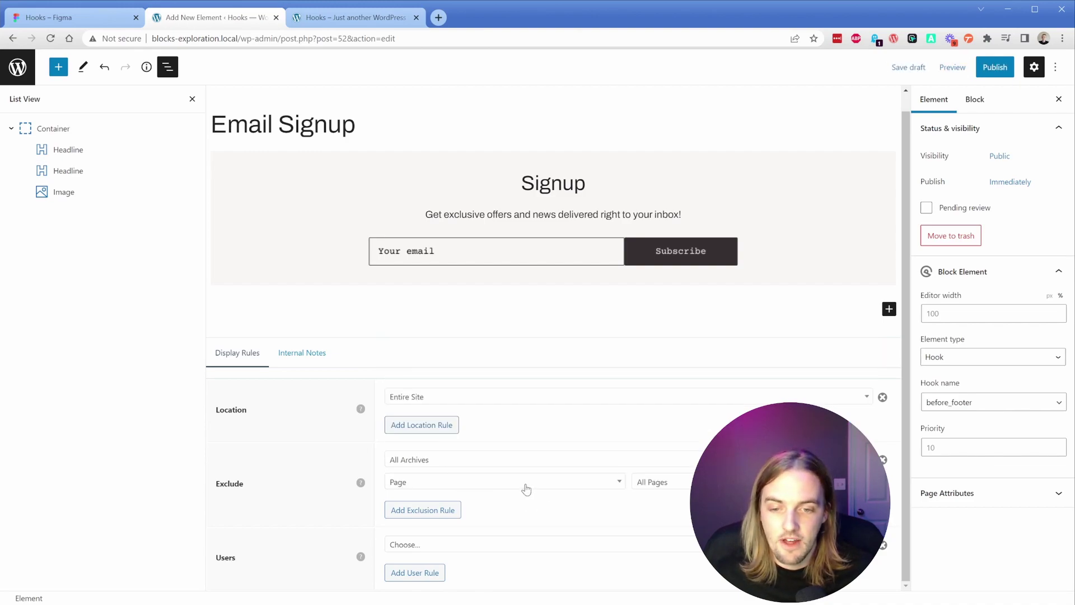
click(679, 484)
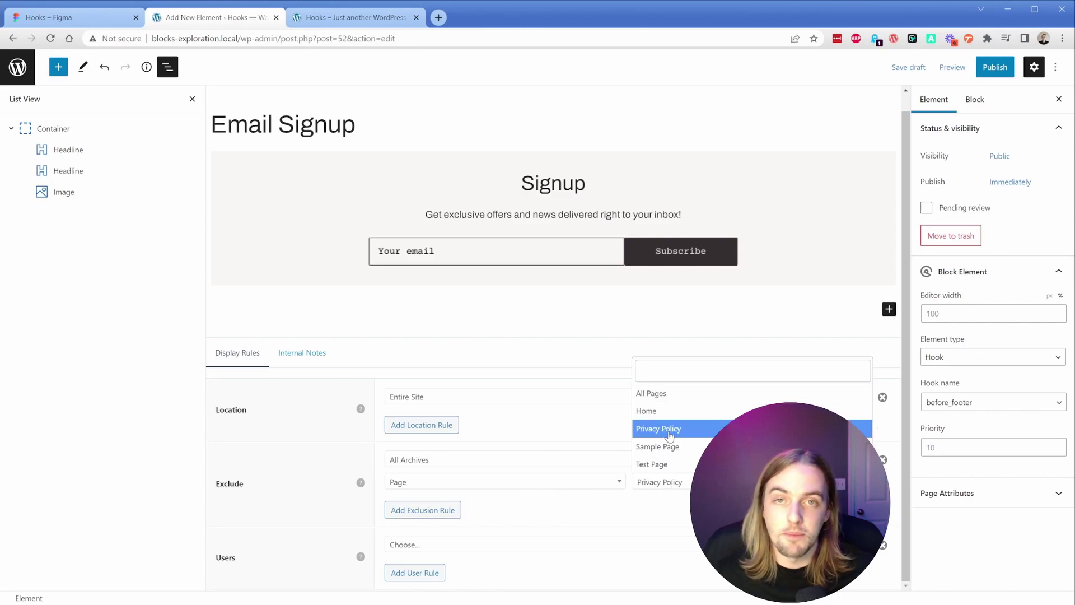
click(670, 429)
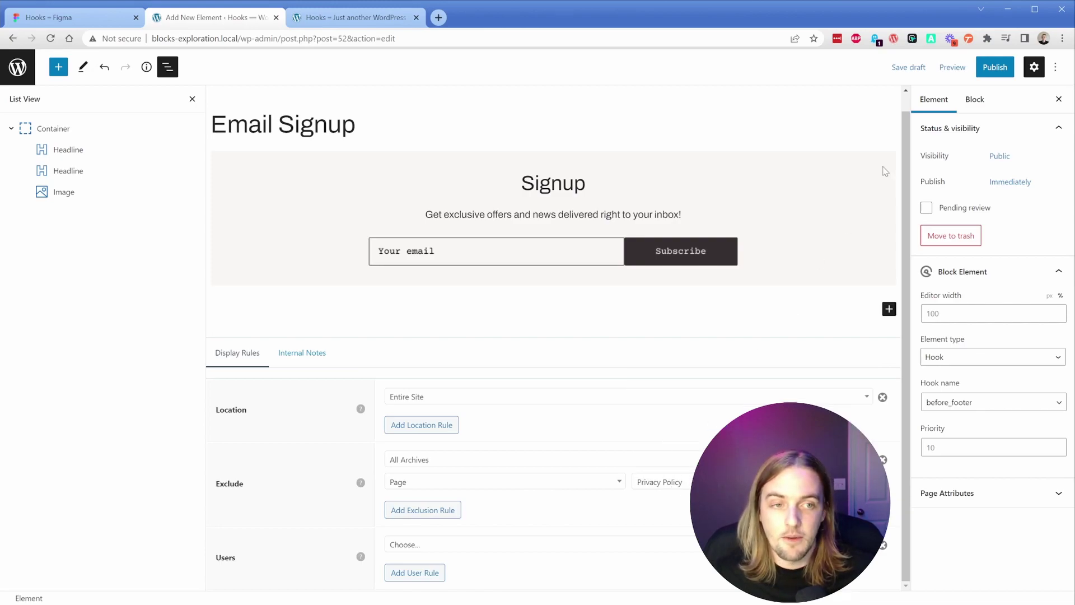
Publish the Email Signup element and reload the home page to see it above the footer
click(990, 67)
click(957, 67)
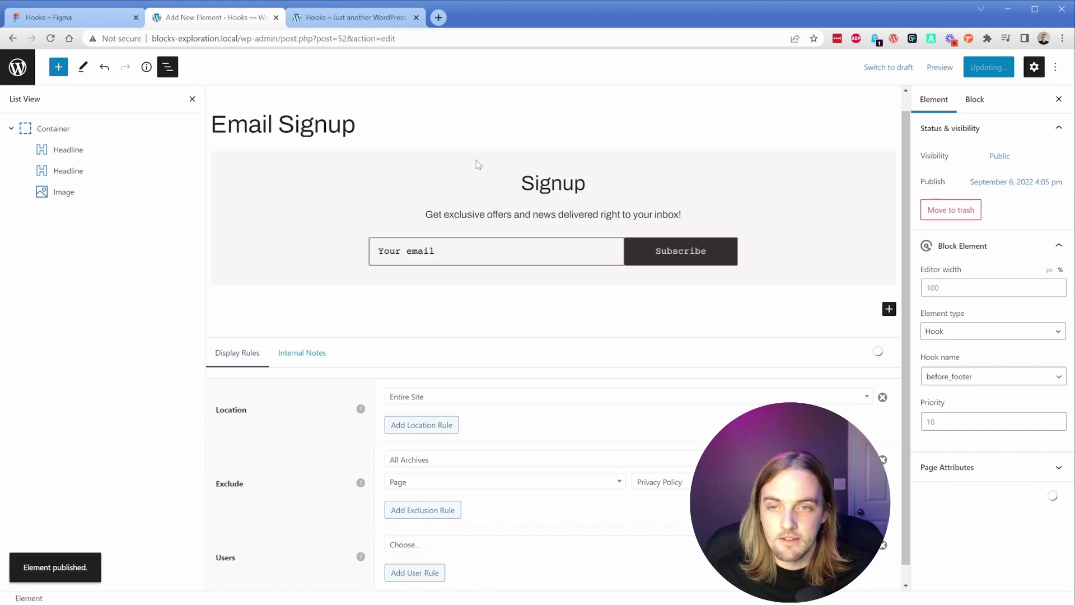
click(356, 17)
scroll(324, 293, down, 5)
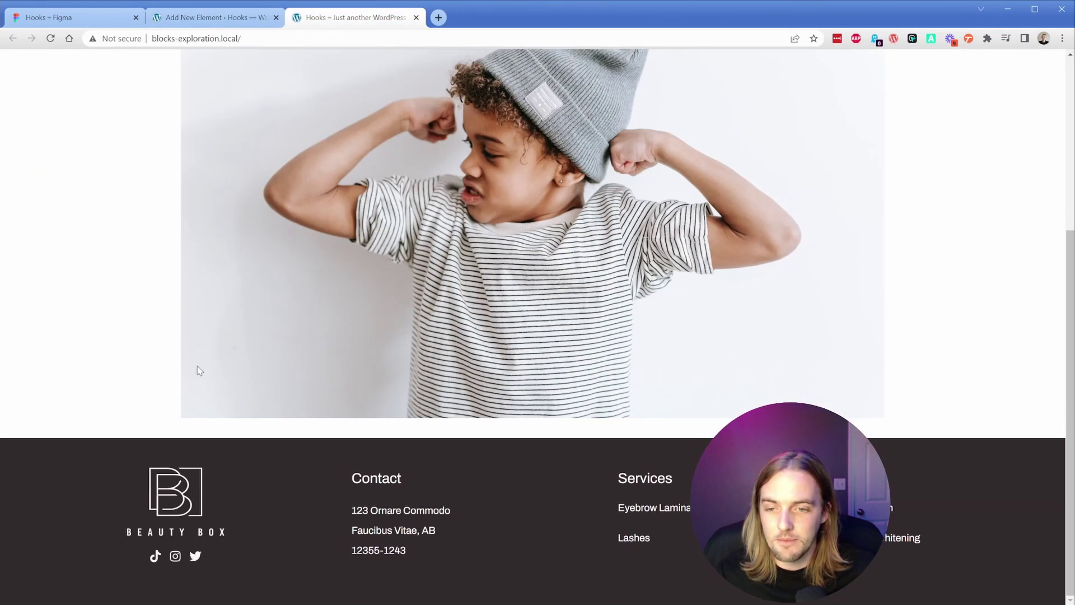
key(ctrl+r)
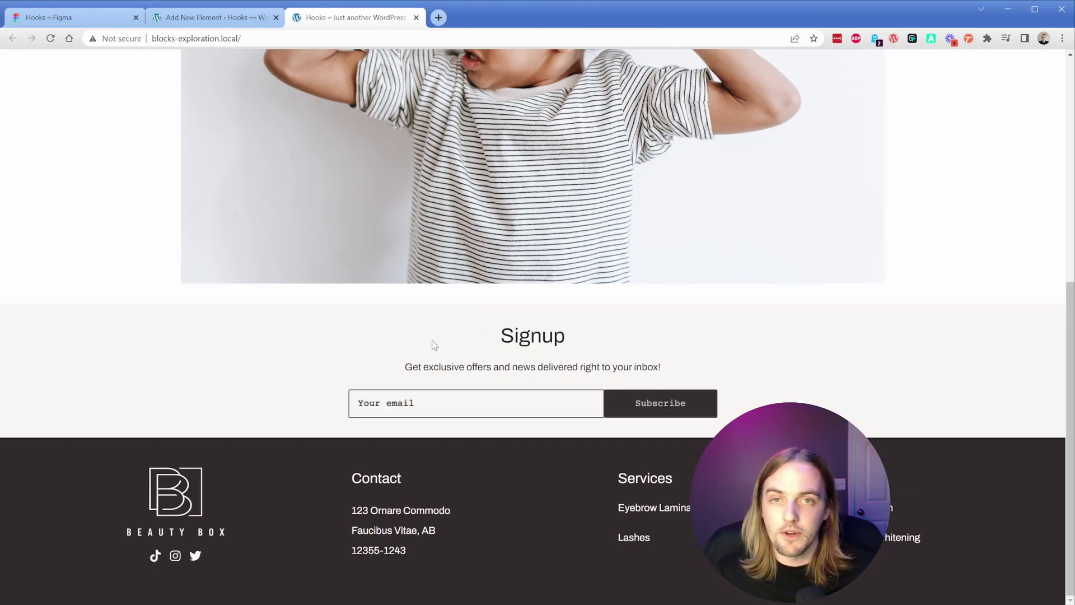
scroll(431, 353, up, 10)
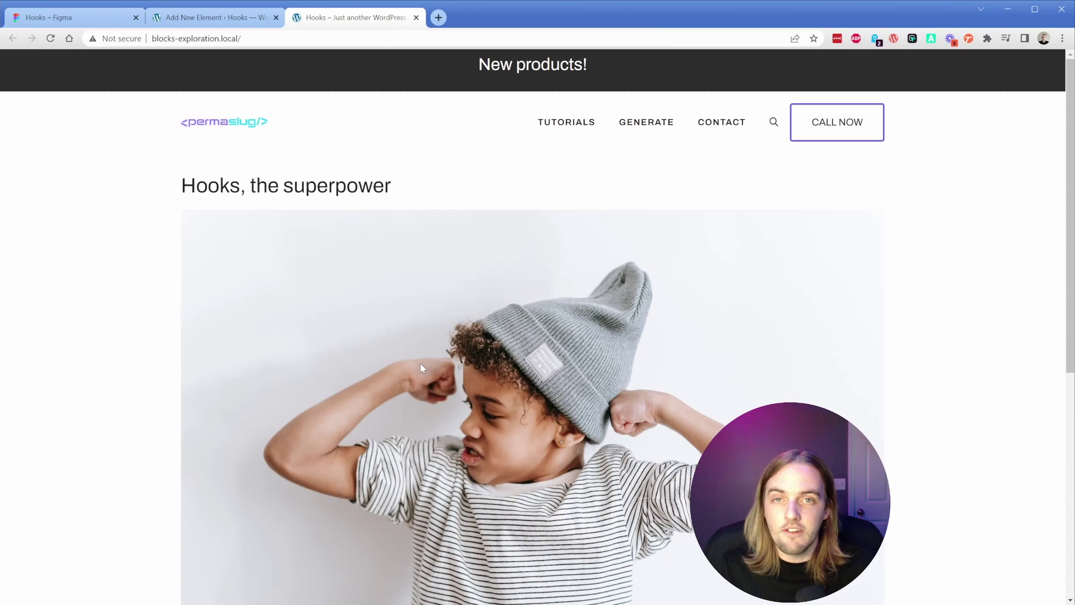